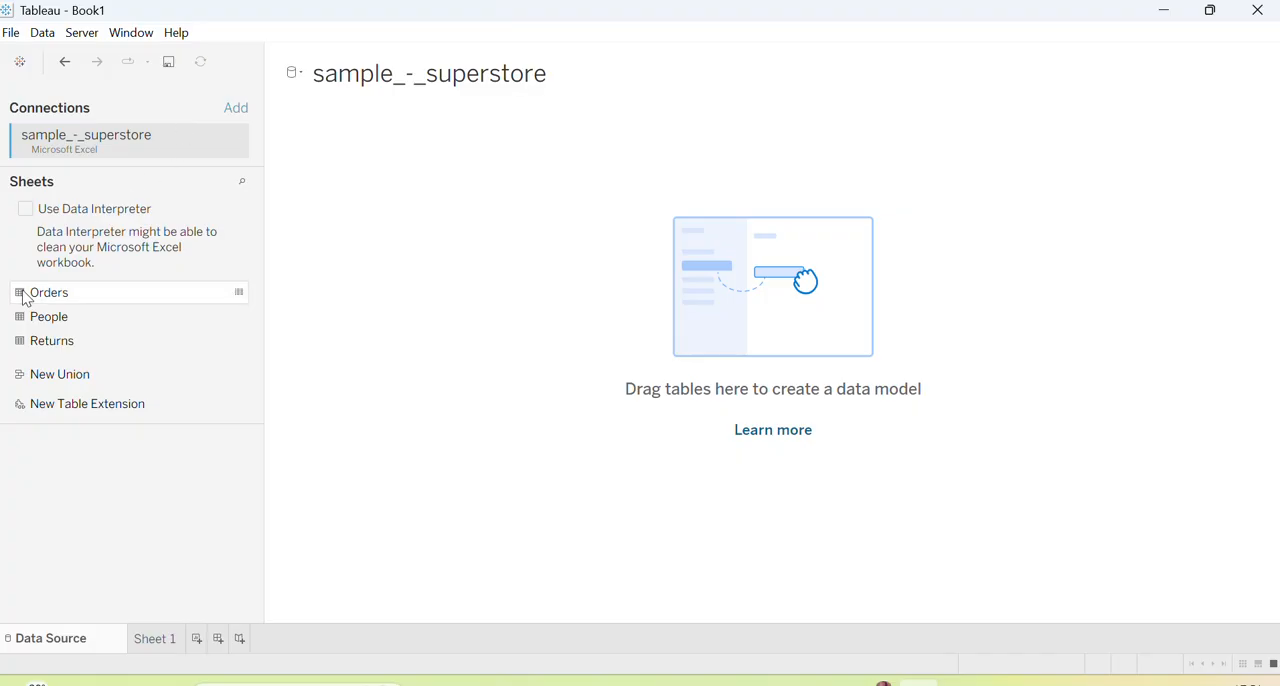
Add the Orders table to the data model and create a new worksheet
{"action": "left_click_drag", "start_coordinate": [30, 297], "coordinate": [716, 304]}
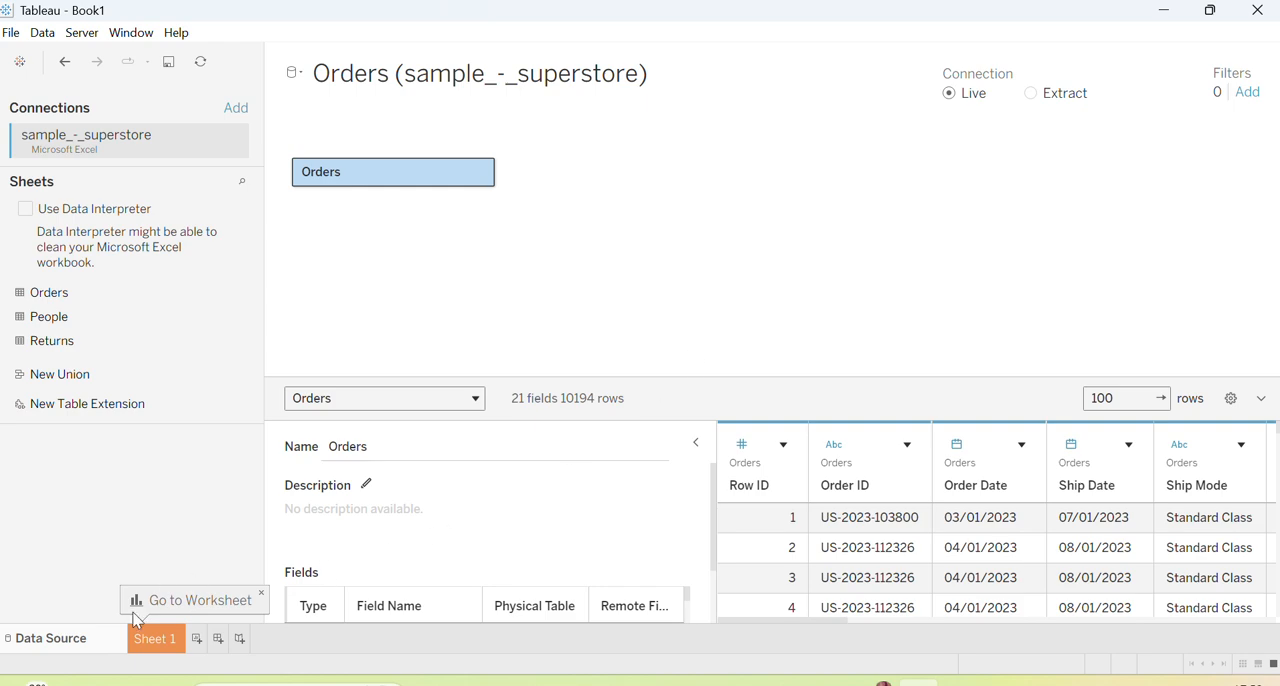
{"action": "left_click", "coordinate": [195, 642]}
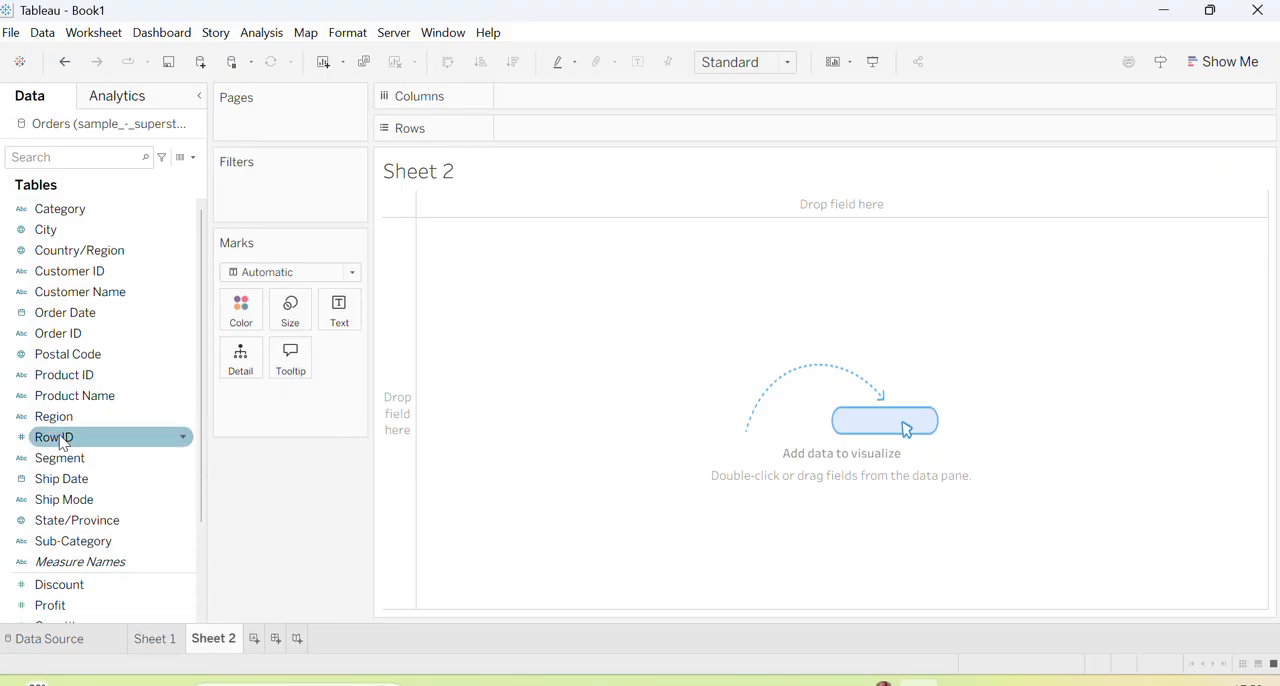
Build a yearly sales view with Order Date on columns and Region and Sales on rows
{"action": "left_click_drag", "start_coordinate": [87, 325], "coordinate": [554, 104]}
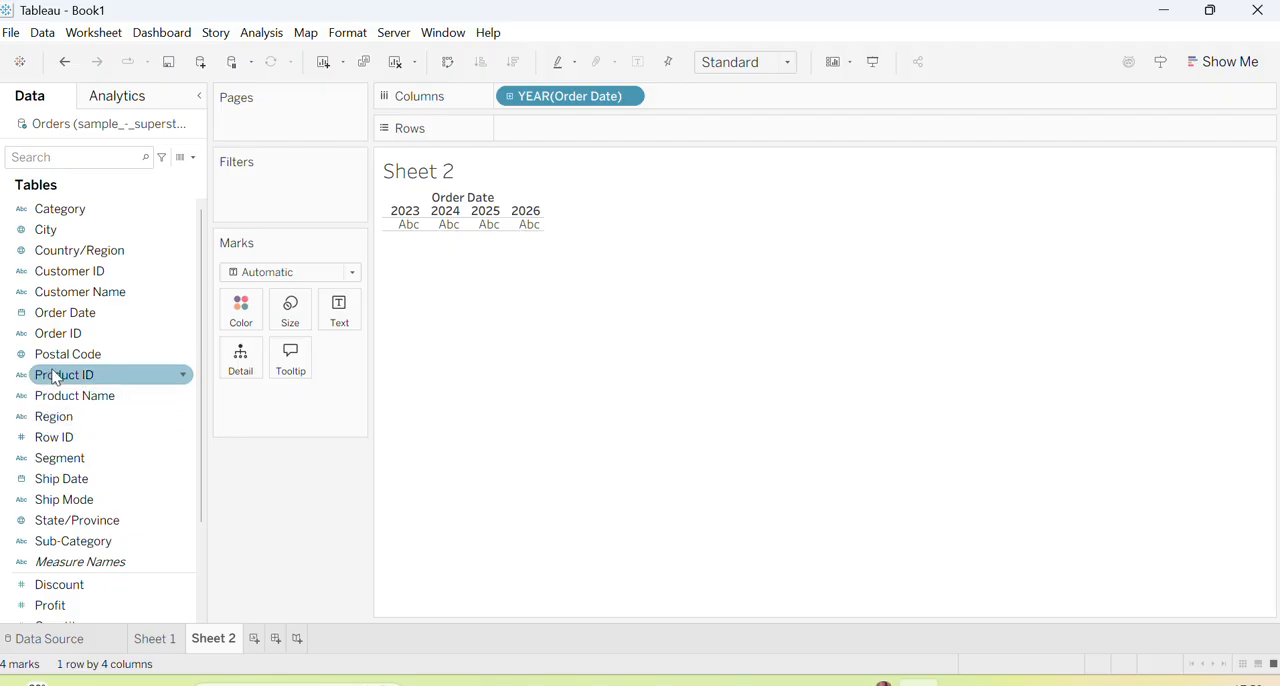
{"action": "left_click_drag", "start_coordinate": [55, 416], "coordinate": [506, 131]}
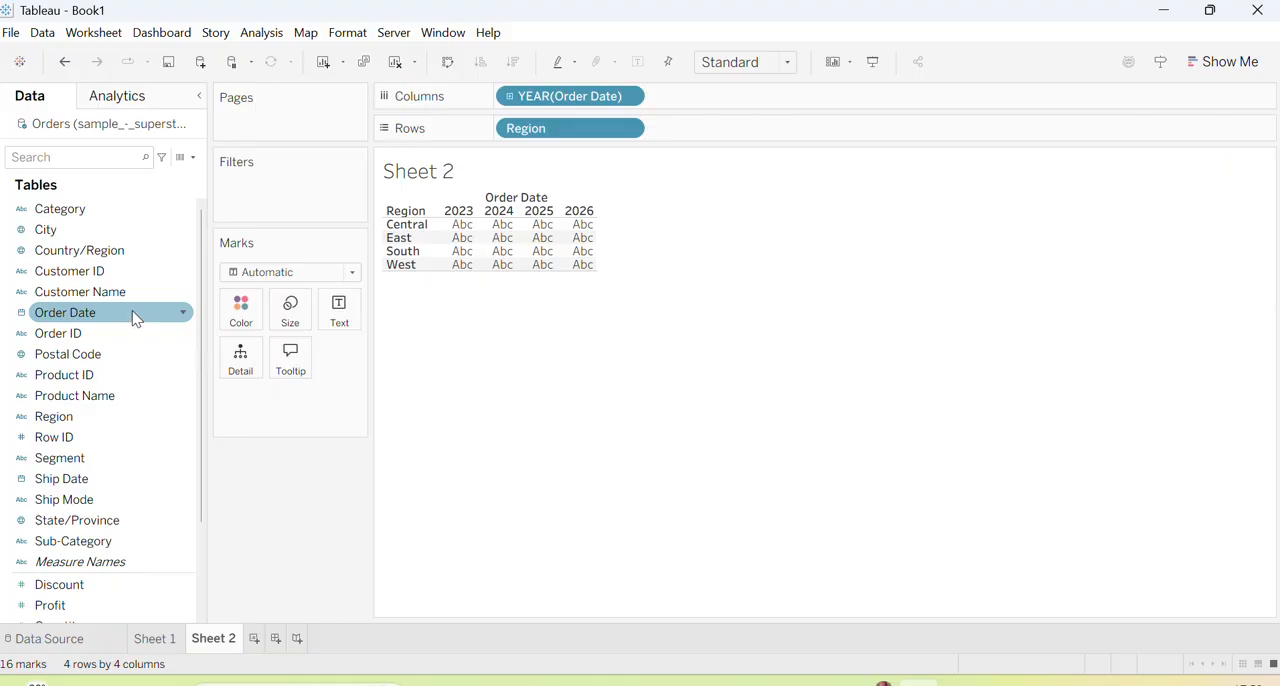
{"action": "scroll", "coordinate": [128, 410], "scroll_direction": "down", "scroll_amount": 3}
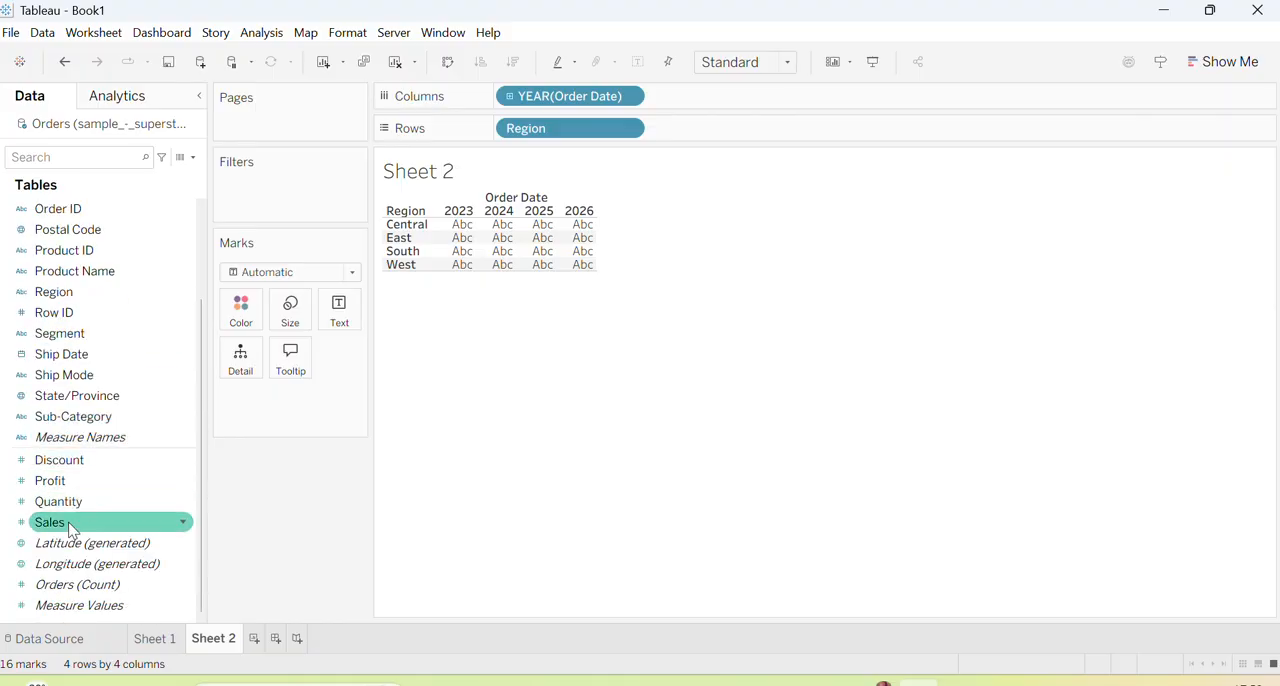
{"action": "left_click_drag", "start_coordinate": [45, 523], "coordinate": [733, 140]}
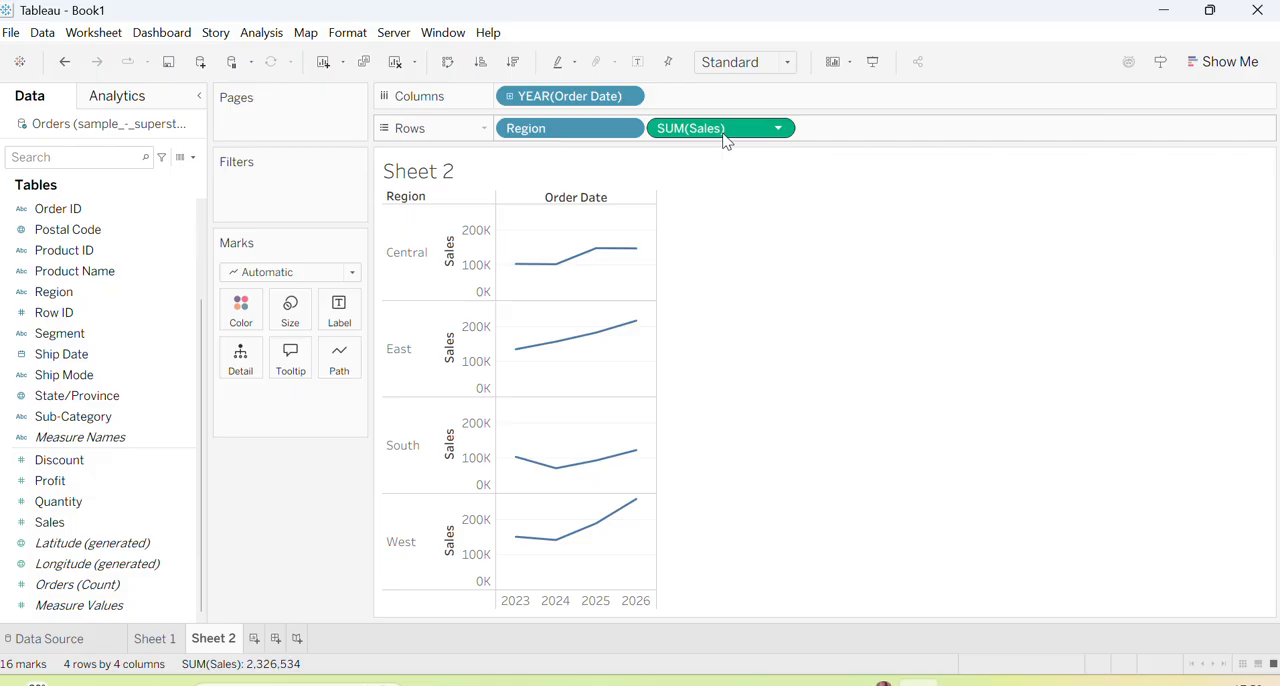
Change the mark type to Bar and color the bars by Ship Mode
{"action": "left_click", "coordinate": [353, 276]}
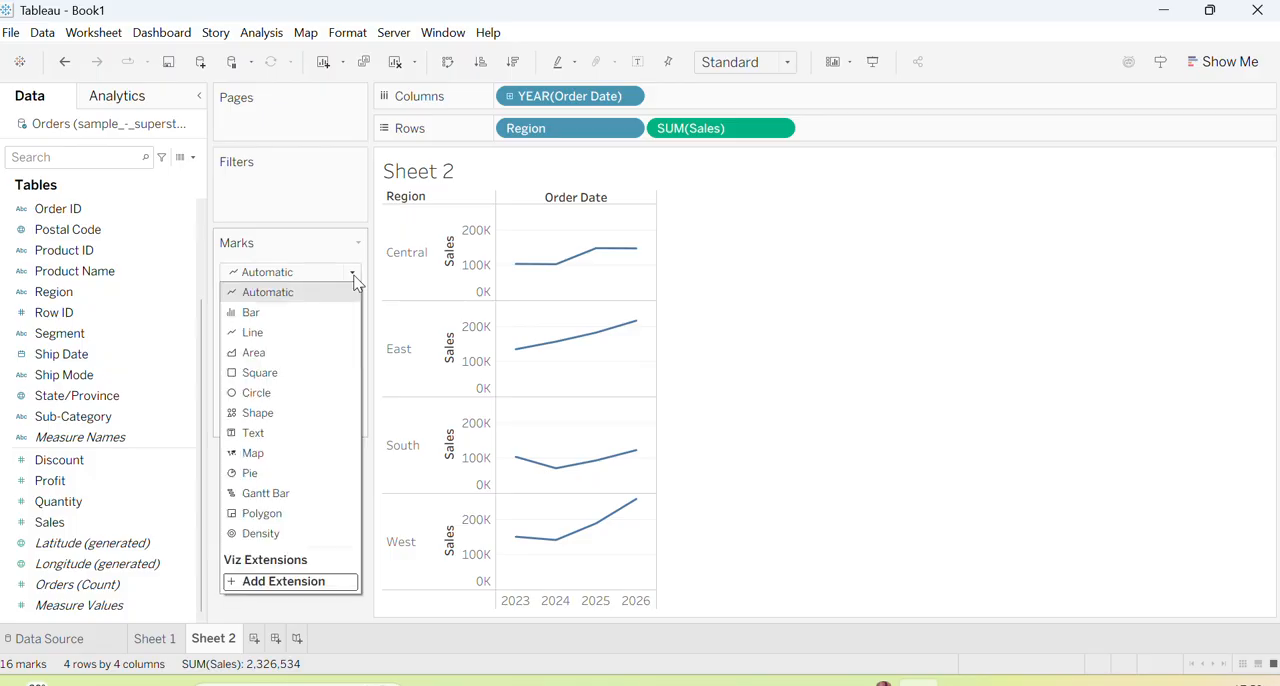
{"action": "left_click", "coordinate": [308, 313]}
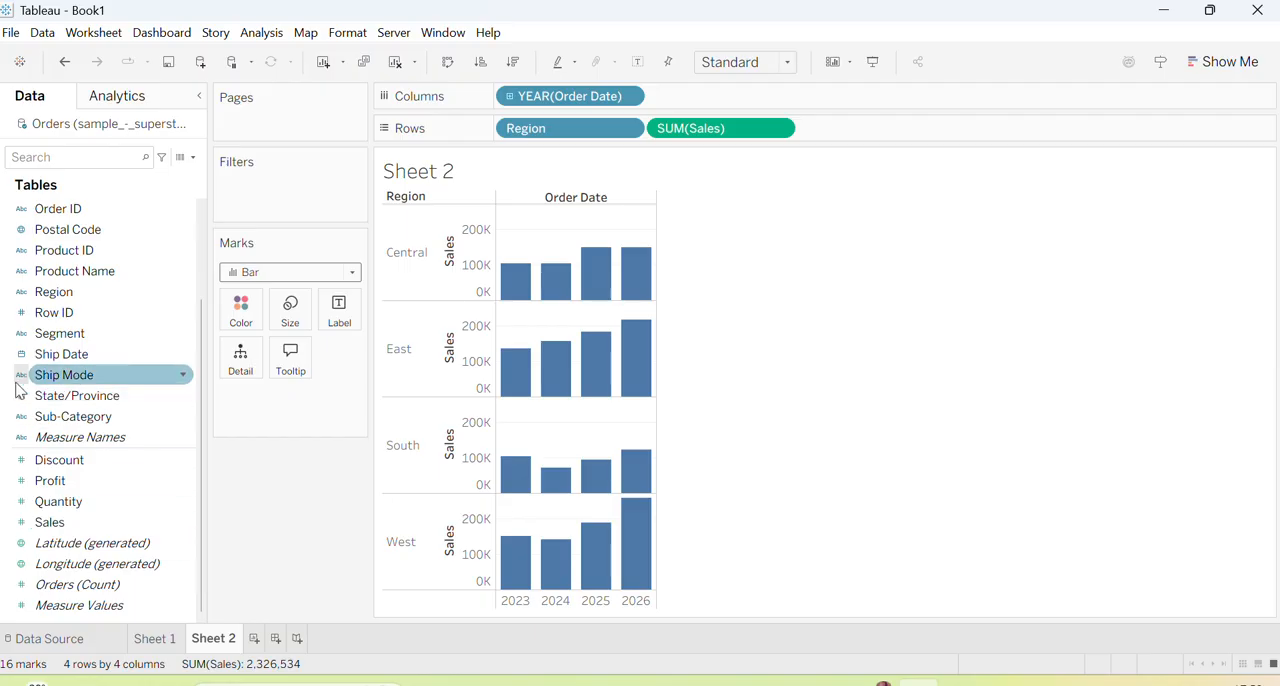
{"action": "left_click_drag", "start_coordinate": [38, 380], "coordinate": [245, 410]}
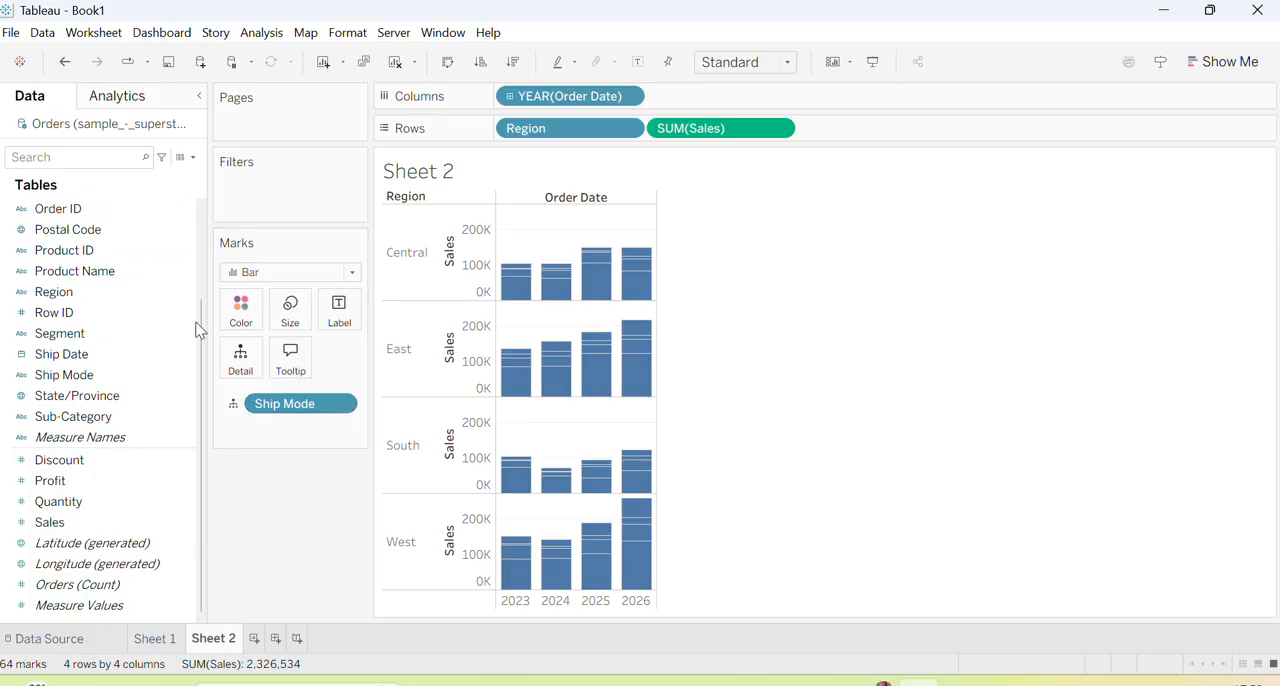
{"action": "left_click", "coordinate": [236, 404]}
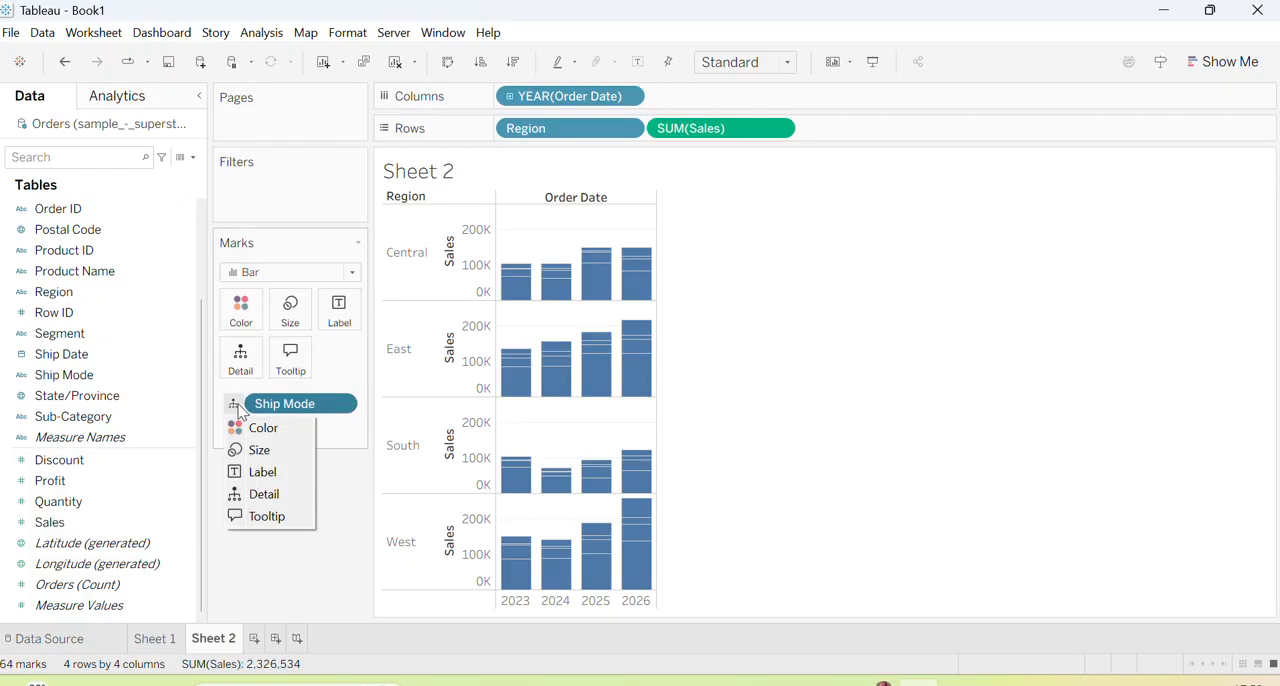
{"action": "left_click", "coordinate": [265, 426]}
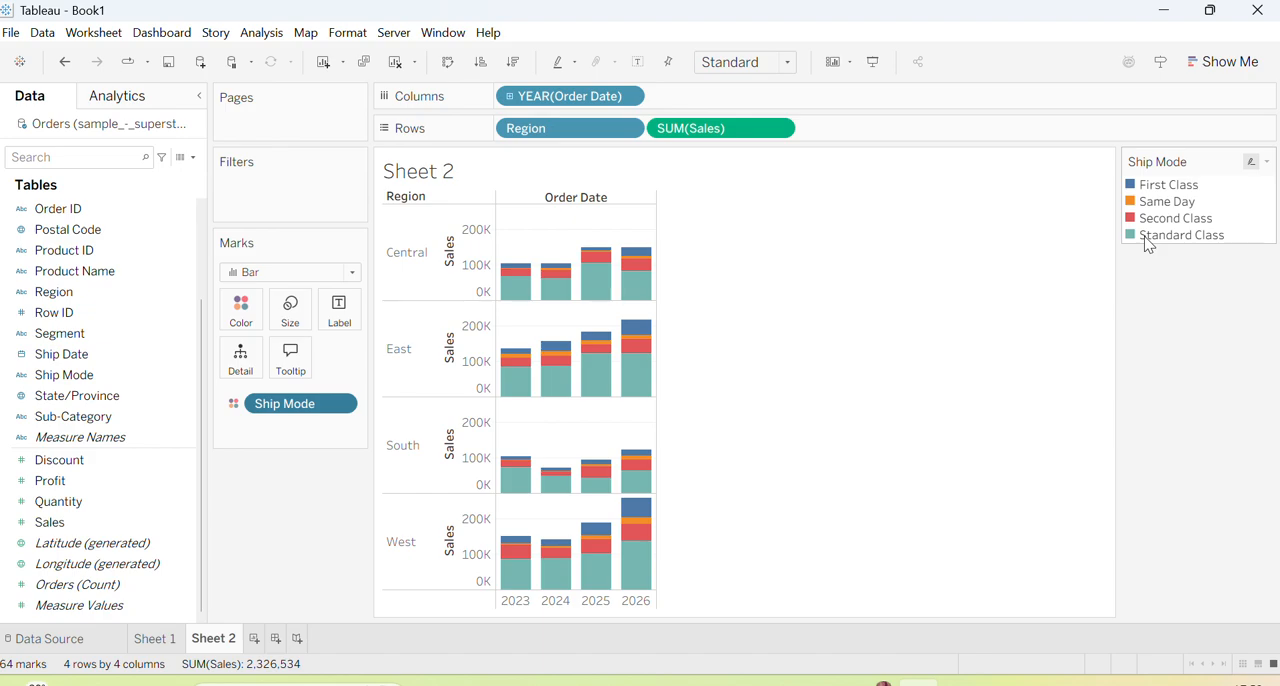
Add another blank worksheet after Sheet 2
{"action": "left_click", "coordinate": [254, 640]}
{"action": "left_click", "coordinate": [203, 641]}
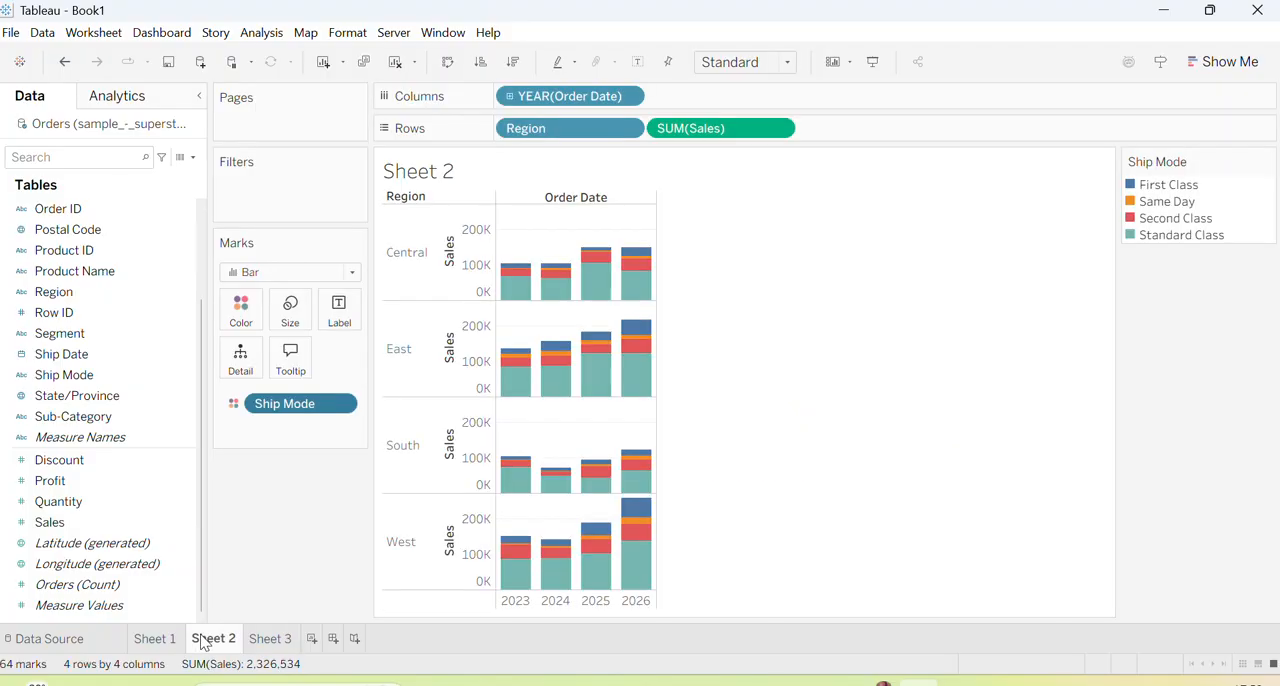
{"action": "mouse_move", "coordinate": [241, 650]}
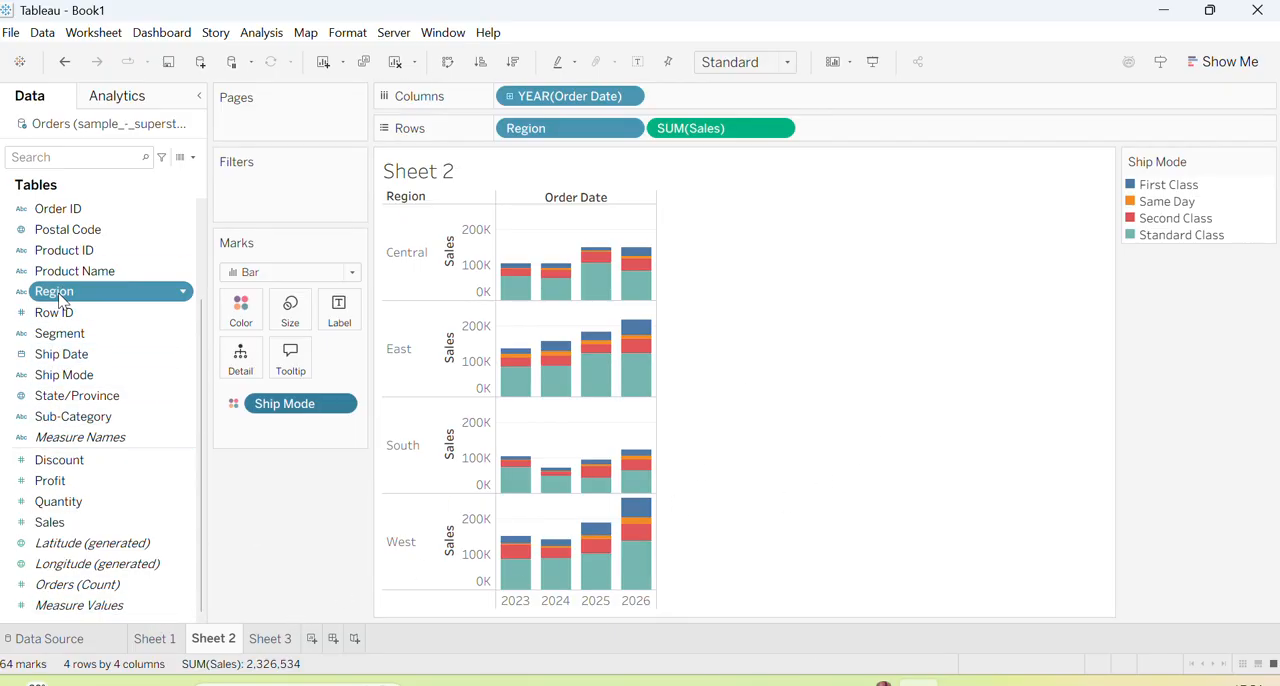
{"action": "left_click_drag", "start_coordinate": [56, 292], "coordinate": [257, 186]}
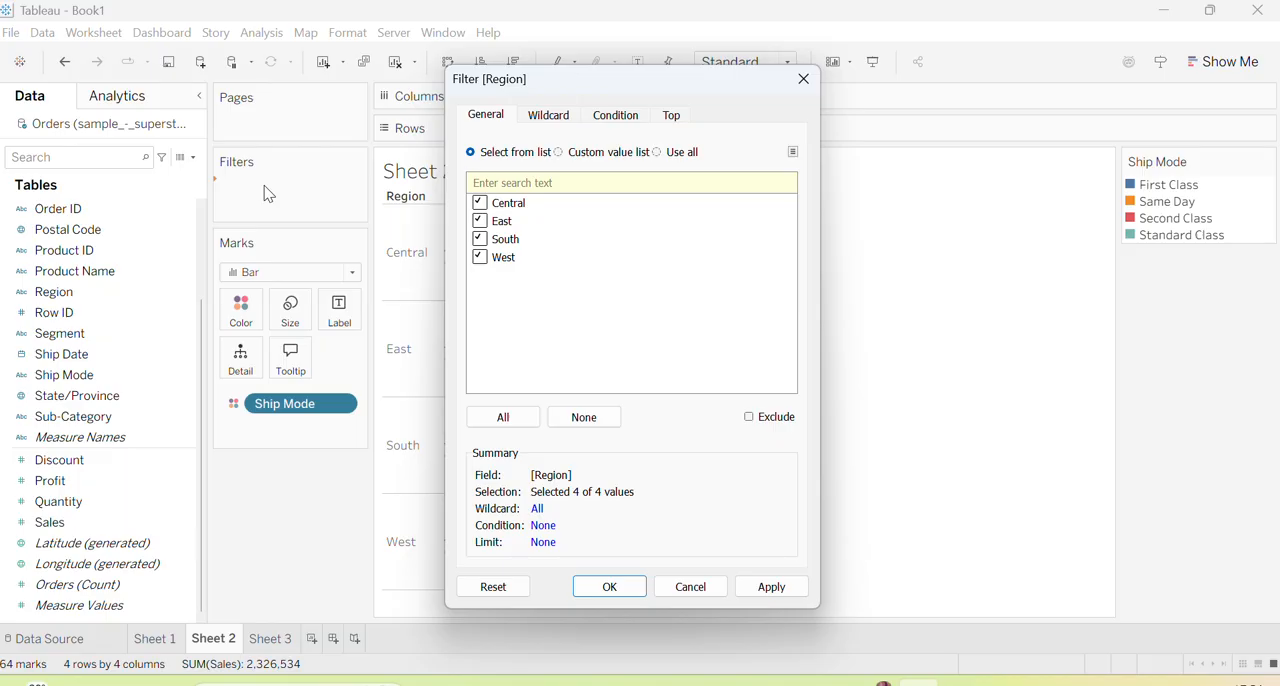
{"action": "left_click", "coordinate": [689, 586]}
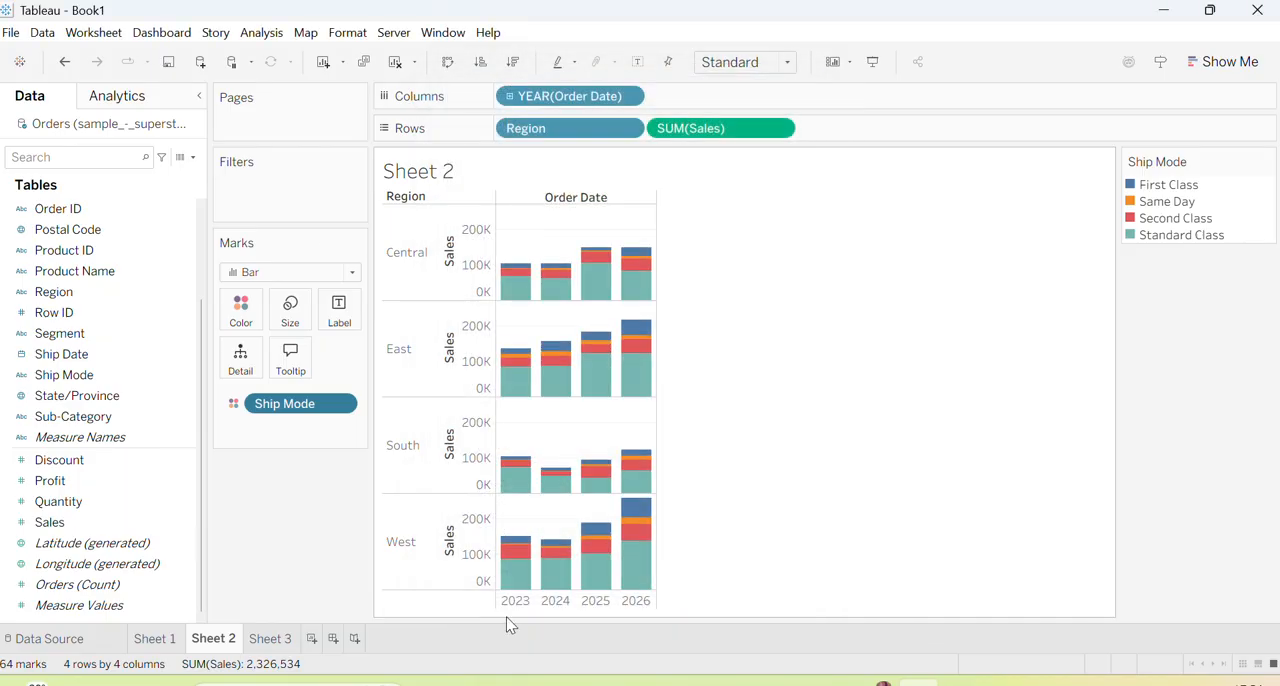
On Sheet 3, place Order Date on columns and Region and Sales on rows
{"action": "left_click", "coordinate": [268, 638]}
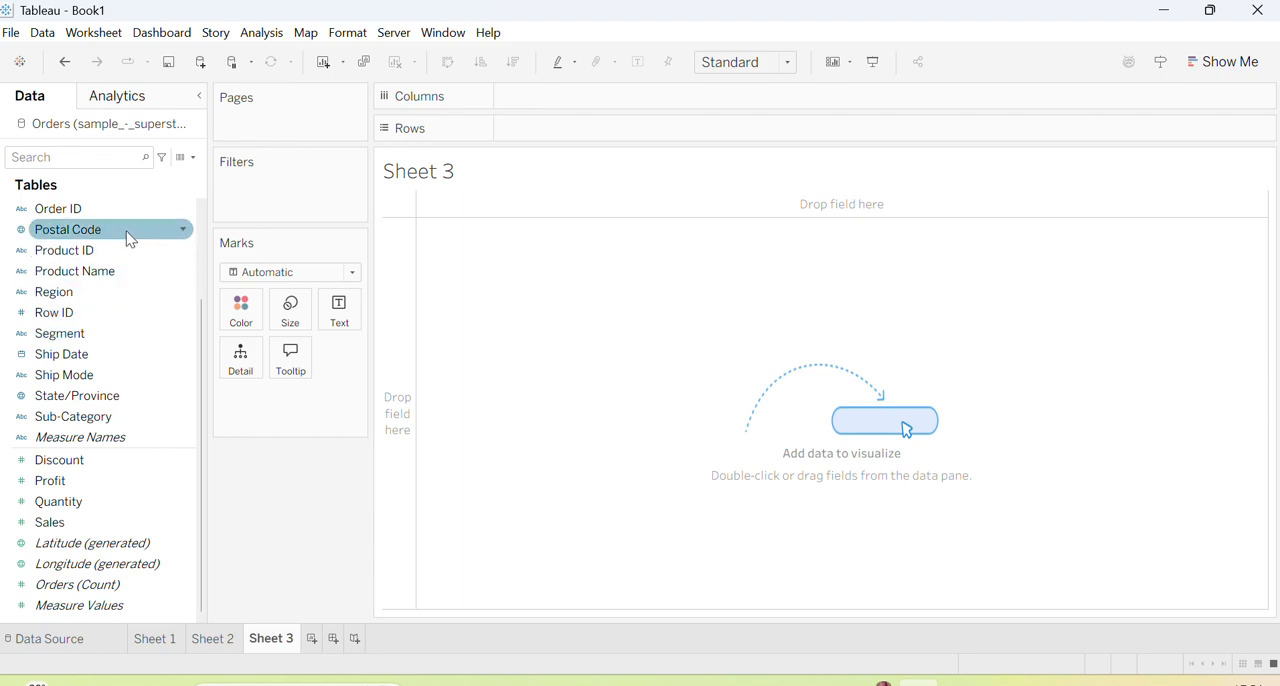
{"action": "scroll", "coordinate": [130, 426], "scroll_direction": "up", "scroll_amount": 1}
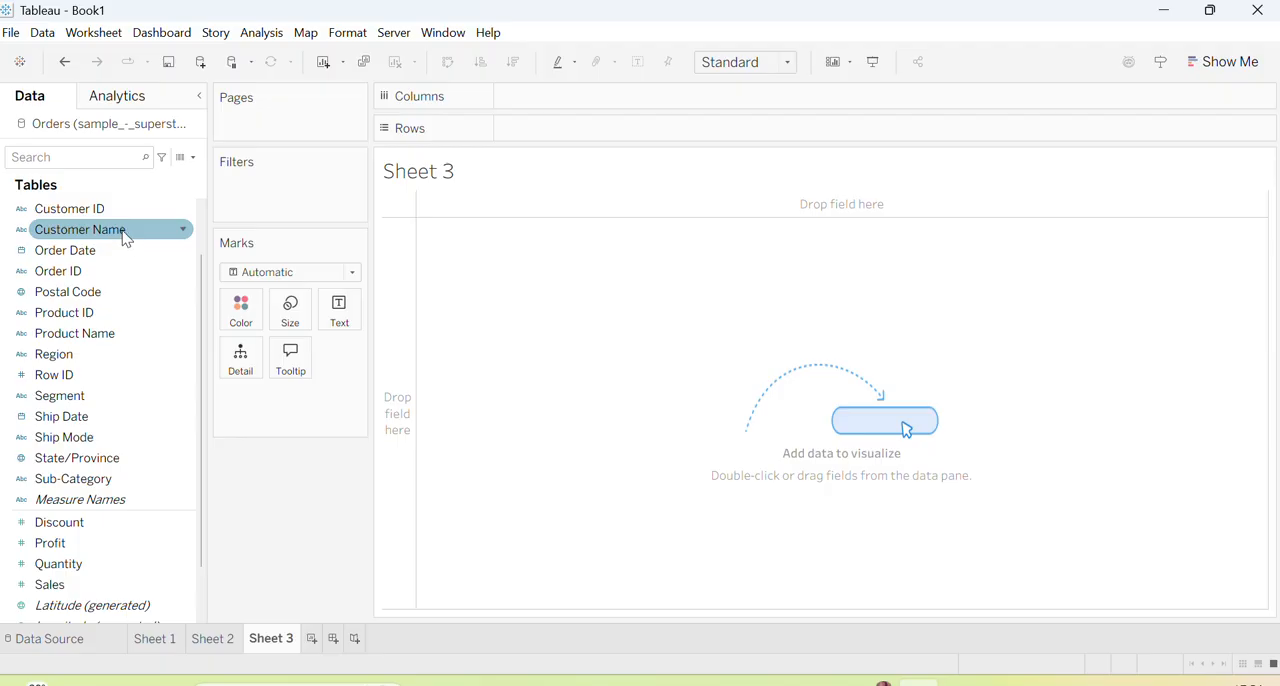
{"action": "left_click_drag", "start_coordinate": [86, 251], "coordinate": [549, 104]}
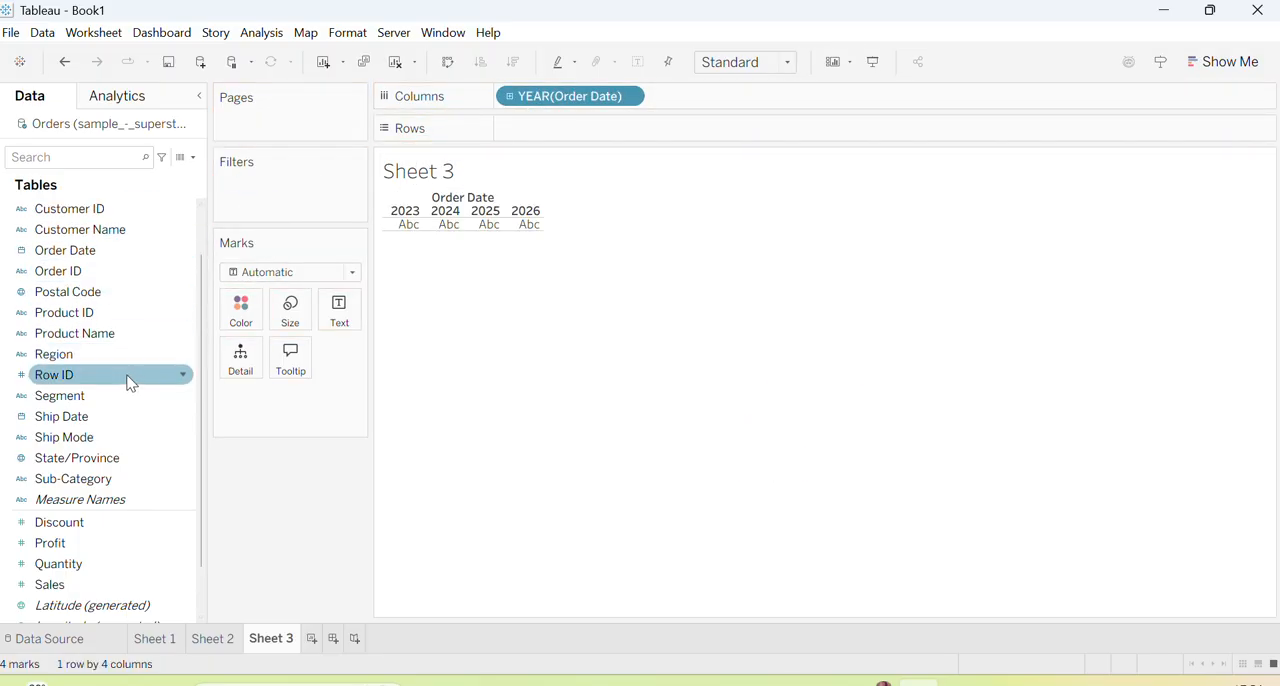
{"action": "left_click_drag", "start_coordinate": [70, 358], "coordinate": [546, 130]}
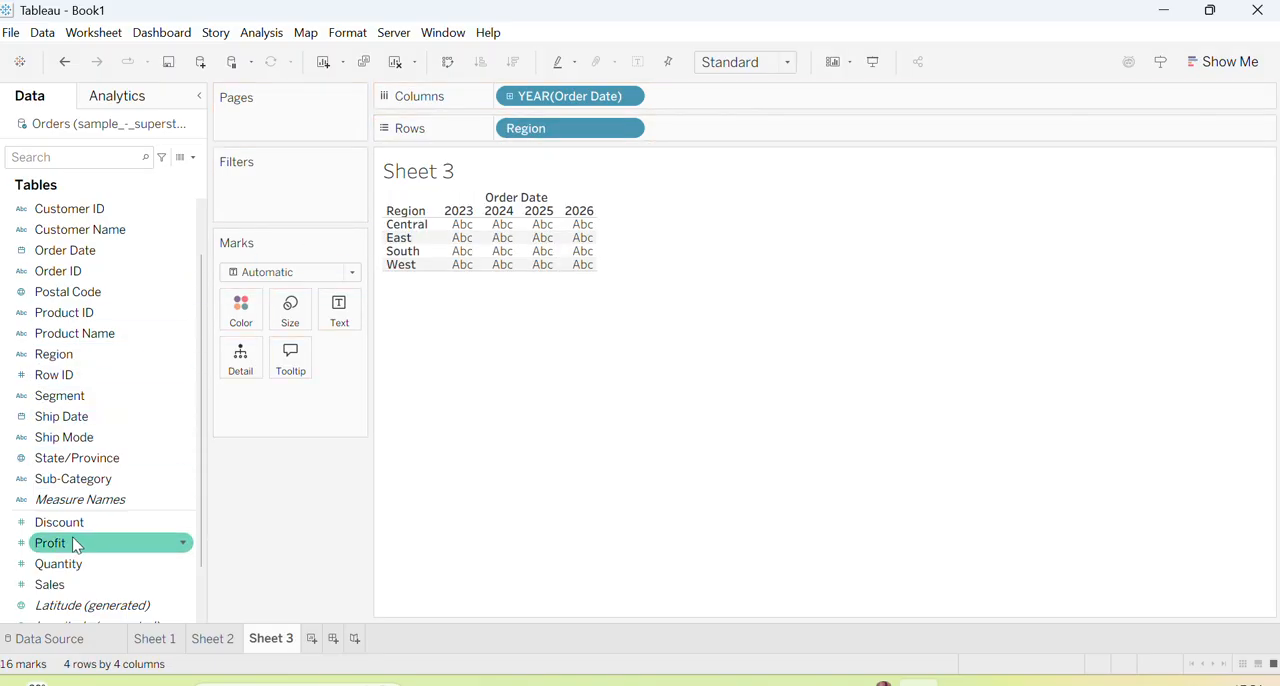
{"action": "left_click_drag", "start_coordinate": [77, 584], "coordinate": [697, 137]}
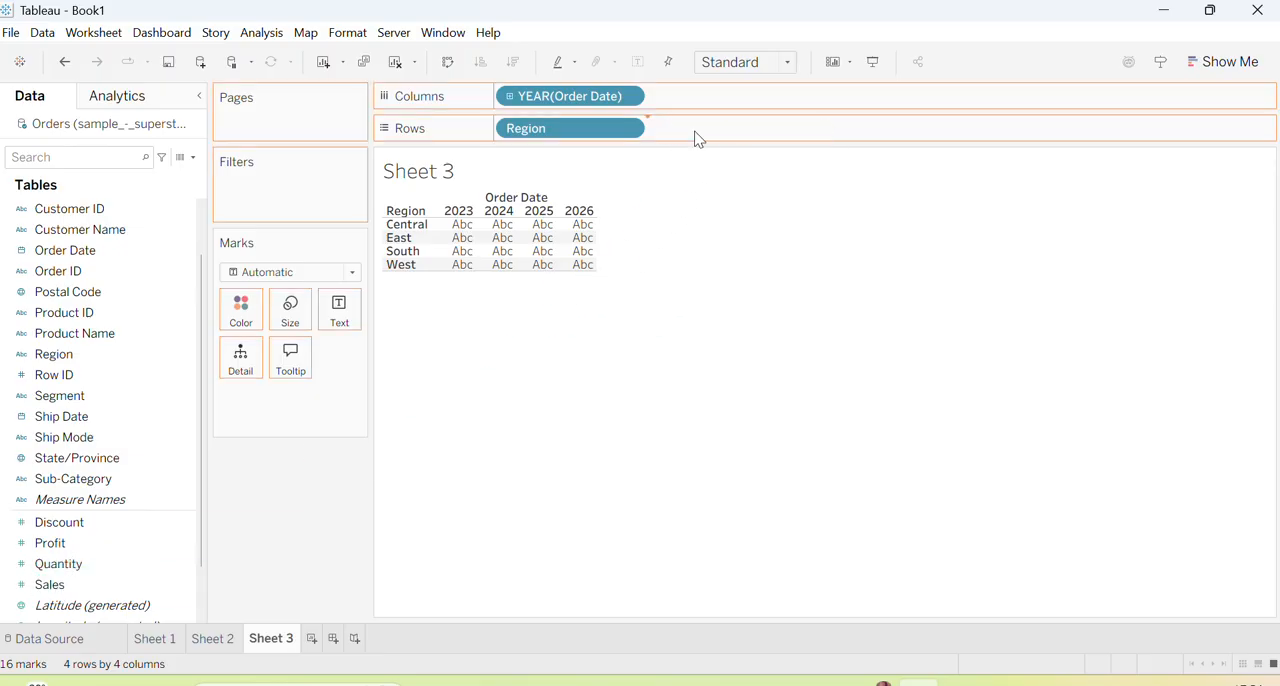
Display Sheet 3's sales as bars and color them by Ship Mode
{"action": "left_click", "coordinate": [353, 274]}
{"action": "left_click", "coordinate": [252, 316]}
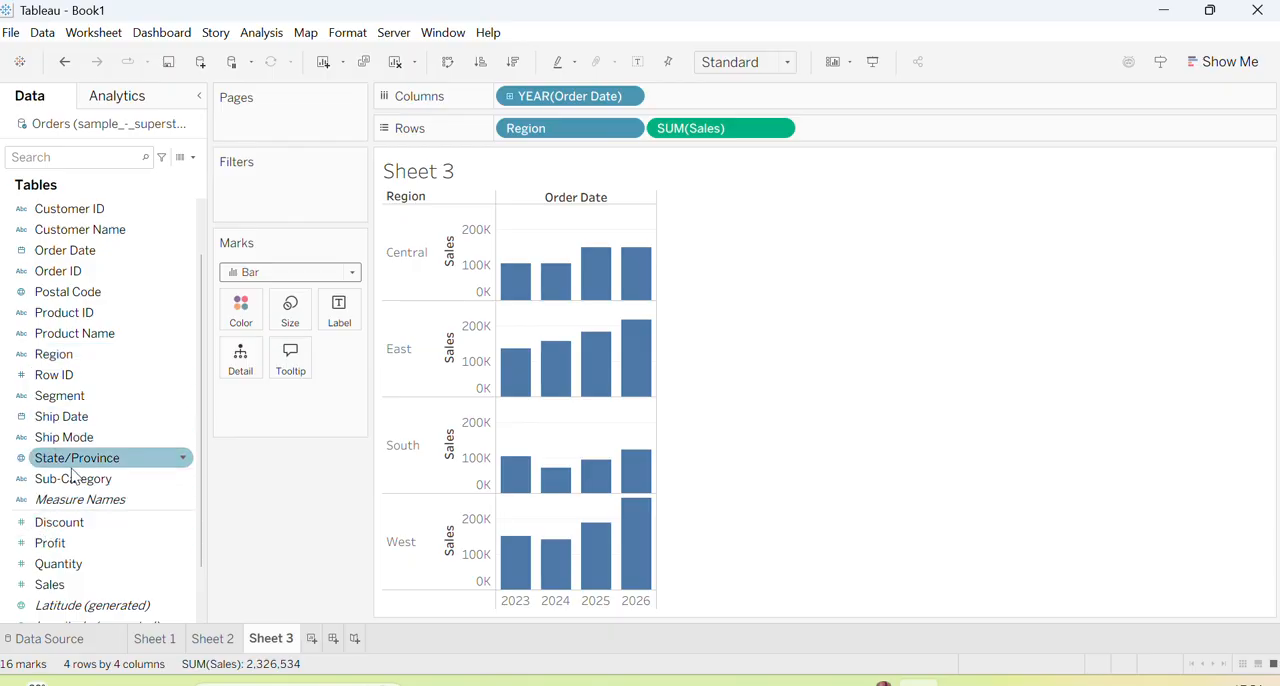
{"action": "left_click_drag", "start_coordinate": [73, 440], "coordinate": [255, 410]}
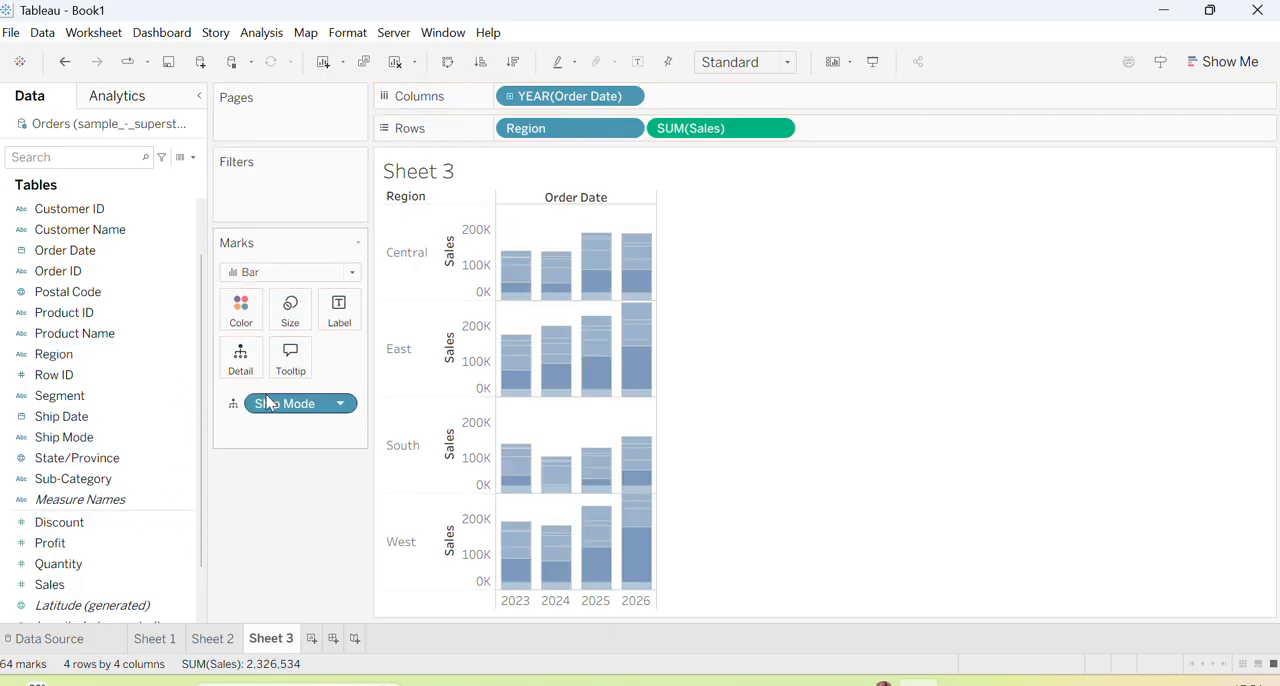
{"action": "left_click", "coordinate": [234, 403]}
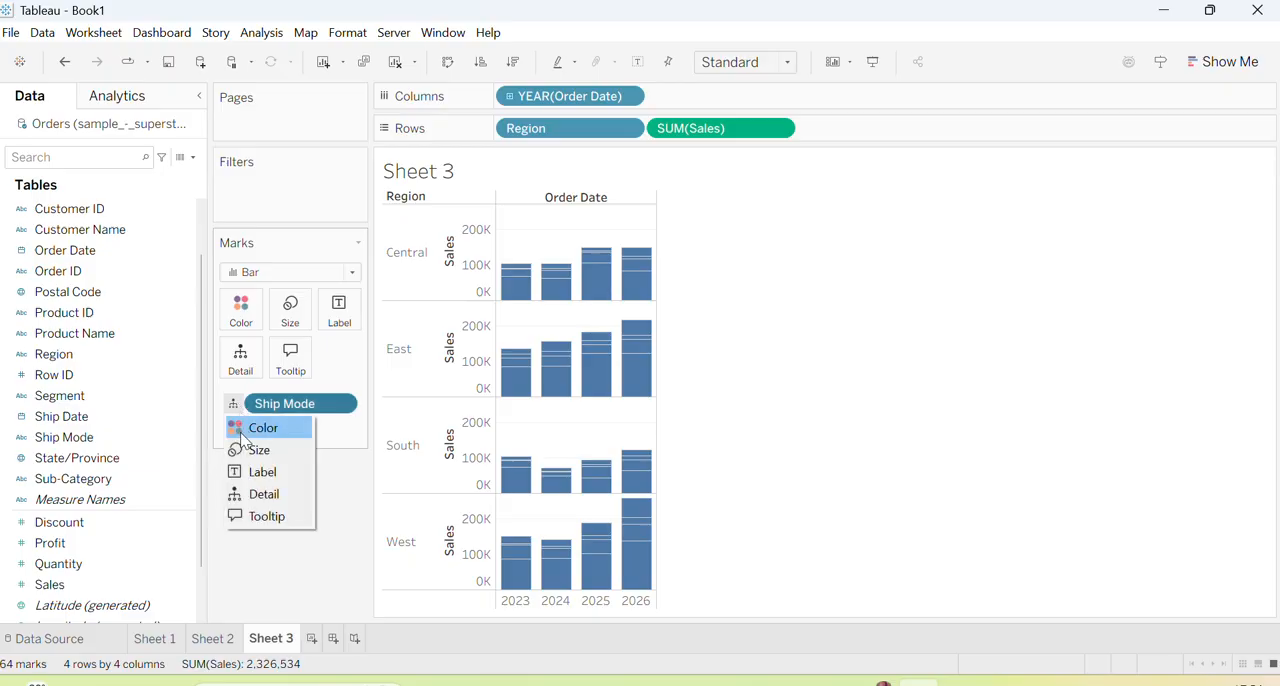
{"action": "left_click", "coordinate": [248, 427]}
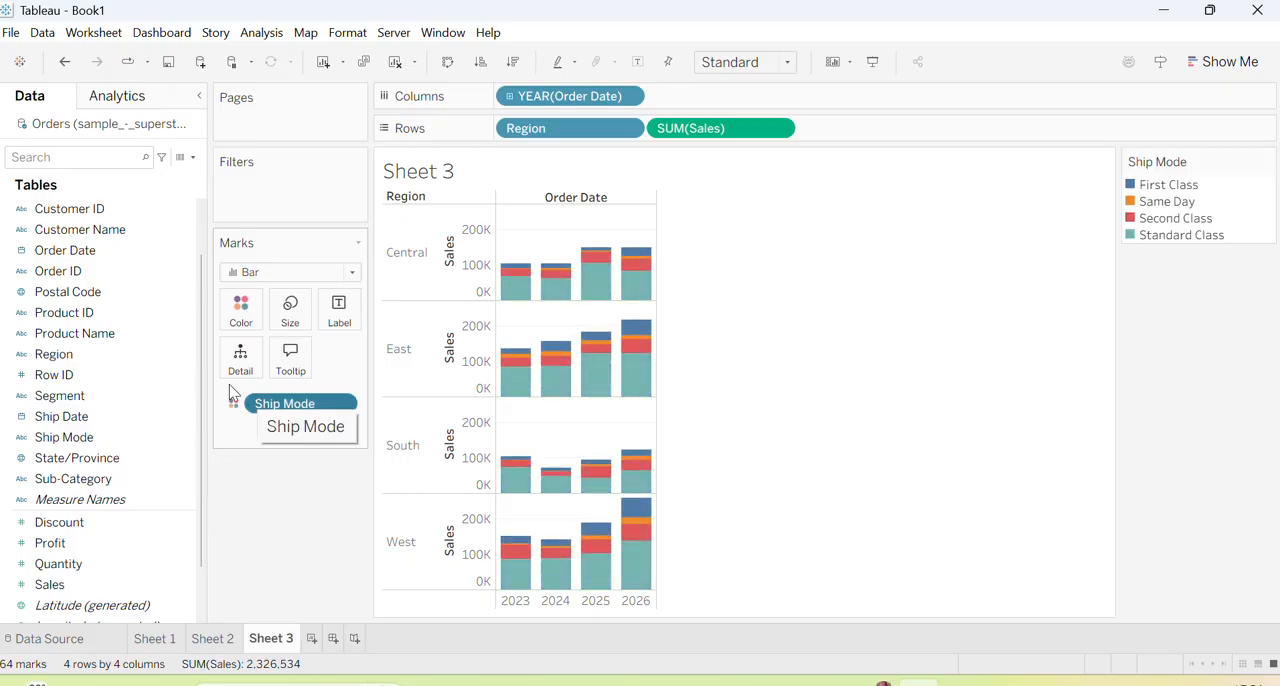
Filter the Sheet 3 chart by Region, excluding Central, South and West so only East is kept
{"action": "left_click_drag", "start_coordinate": [52, 355], "coordinate": [232, 190]}
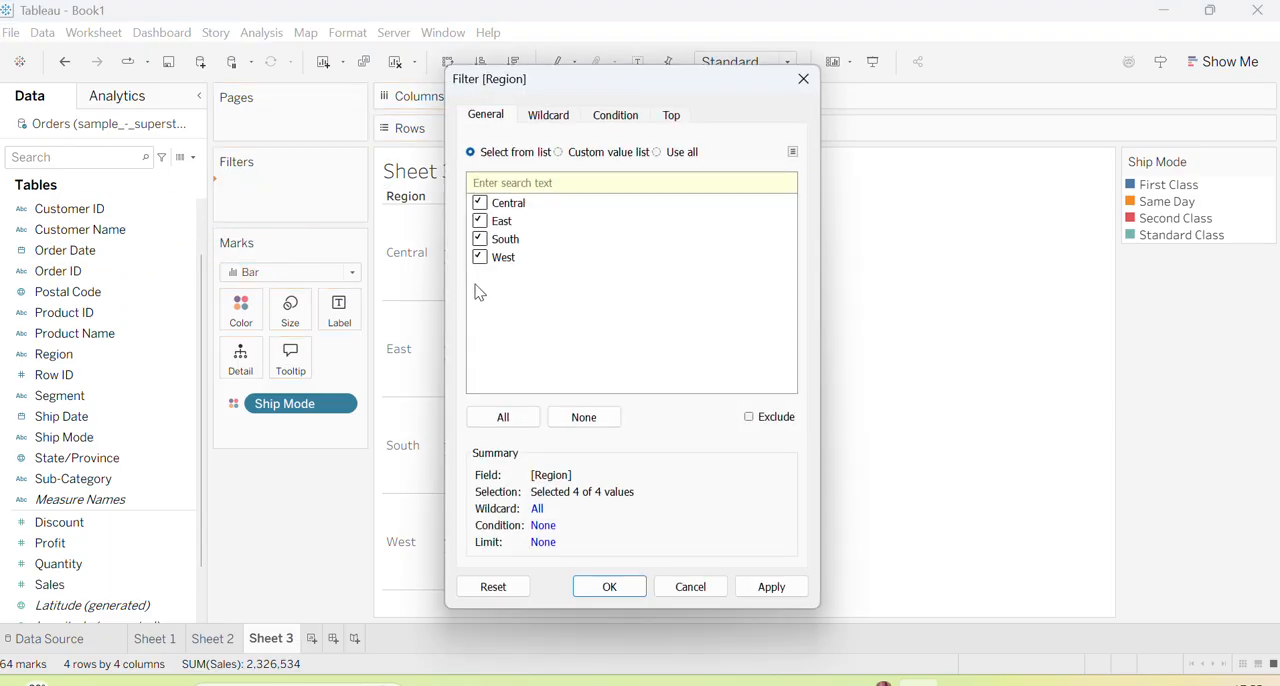
{"action": "left_click", "coordinate": [480, 205]}
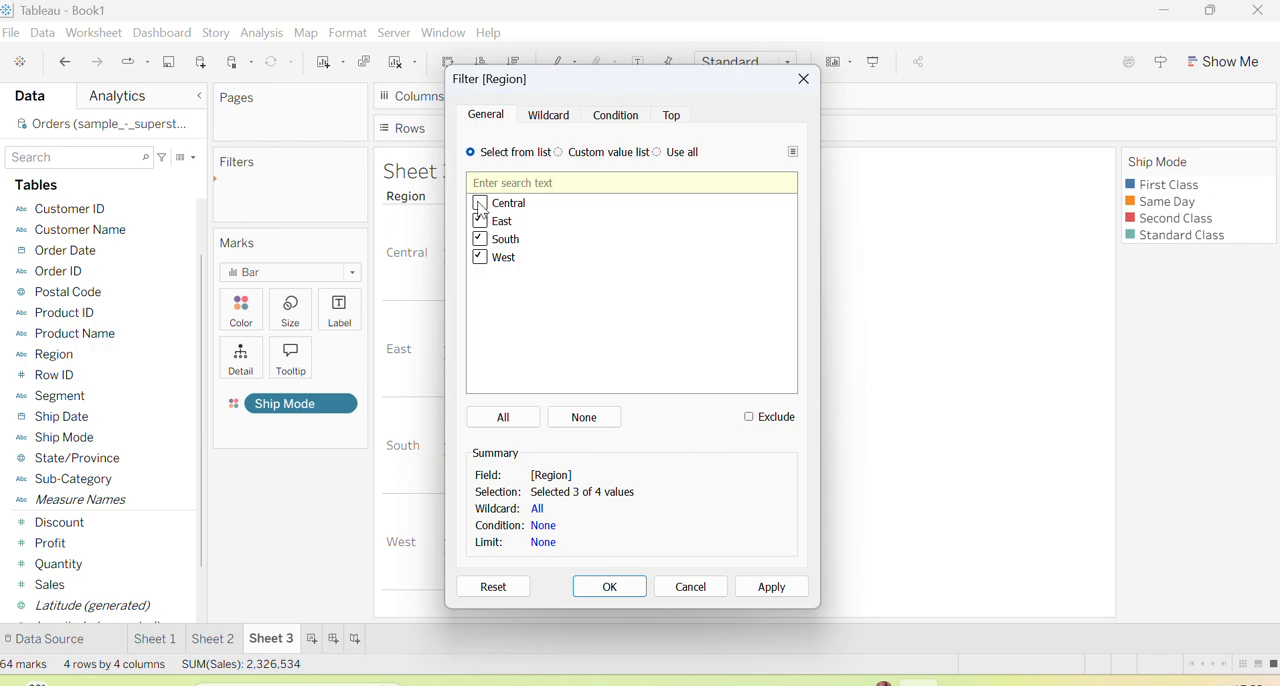
{"action": "left_click", "coordinate": [482, 258]}
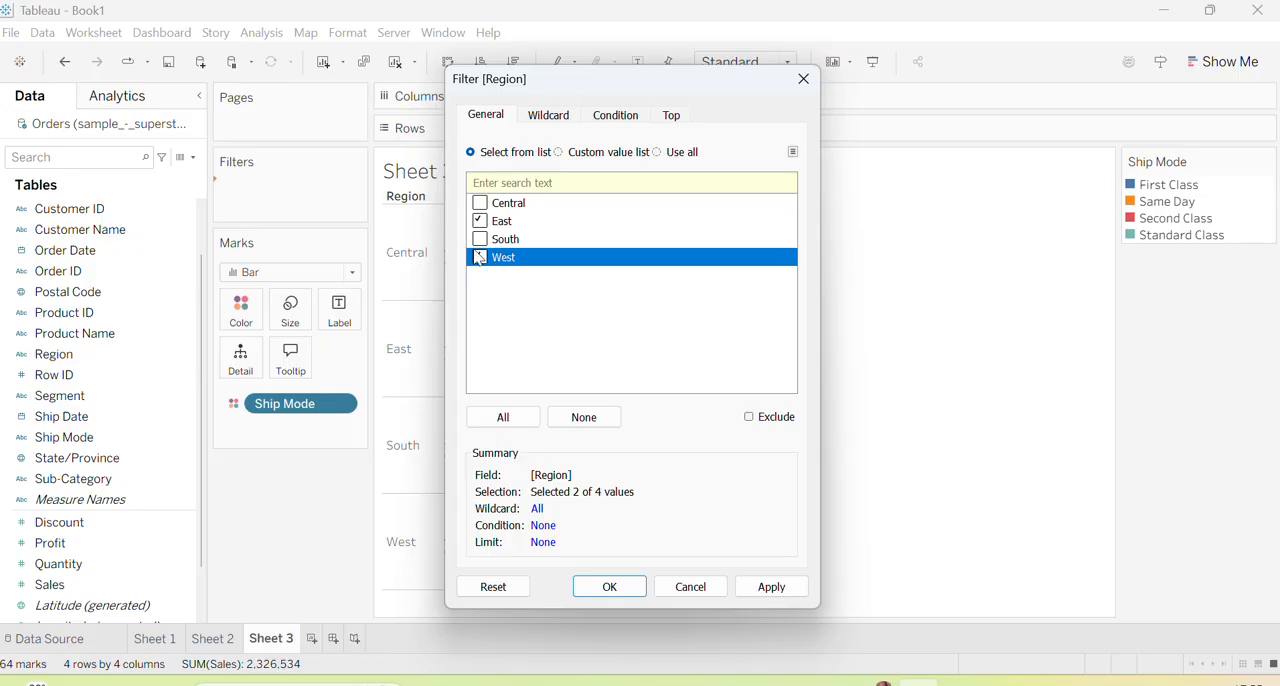
{"action": "left_click", "coordinate": [764, 587]}
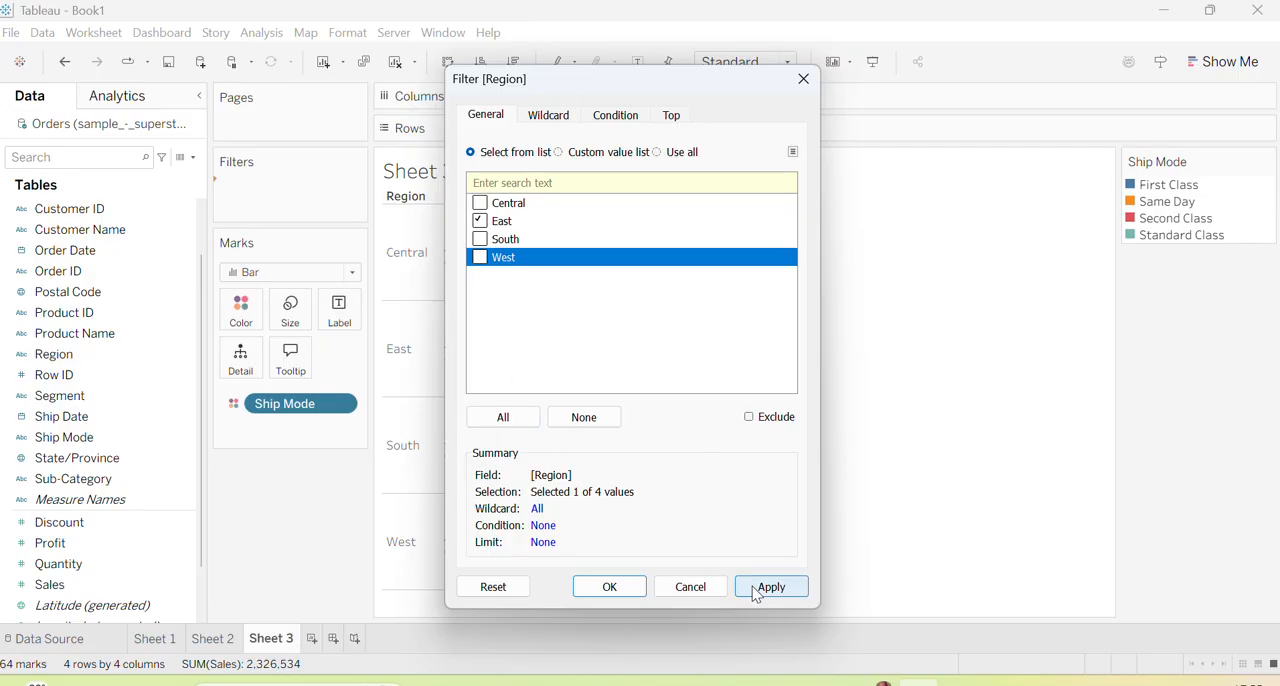
{"action": "left_click", "coordinate": [610, 587]}
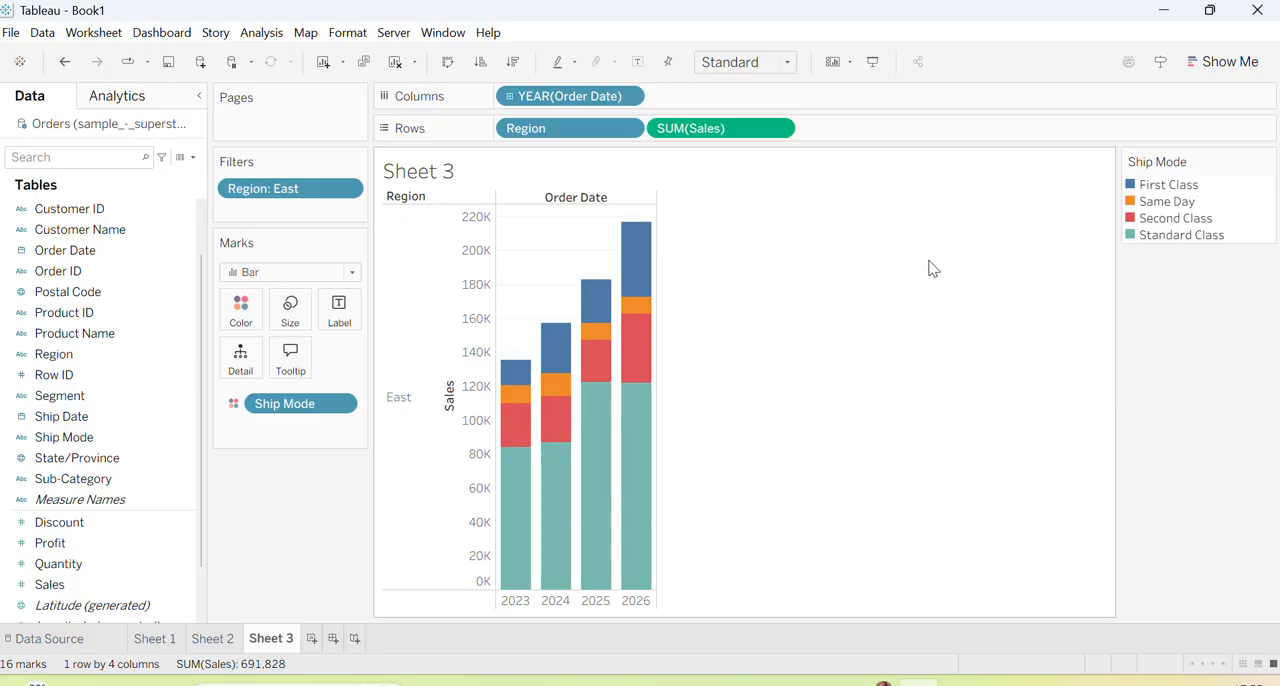
Edit the Region filter to include West as well as East
{"action": "left_click", "coordinate": [348, 190]}
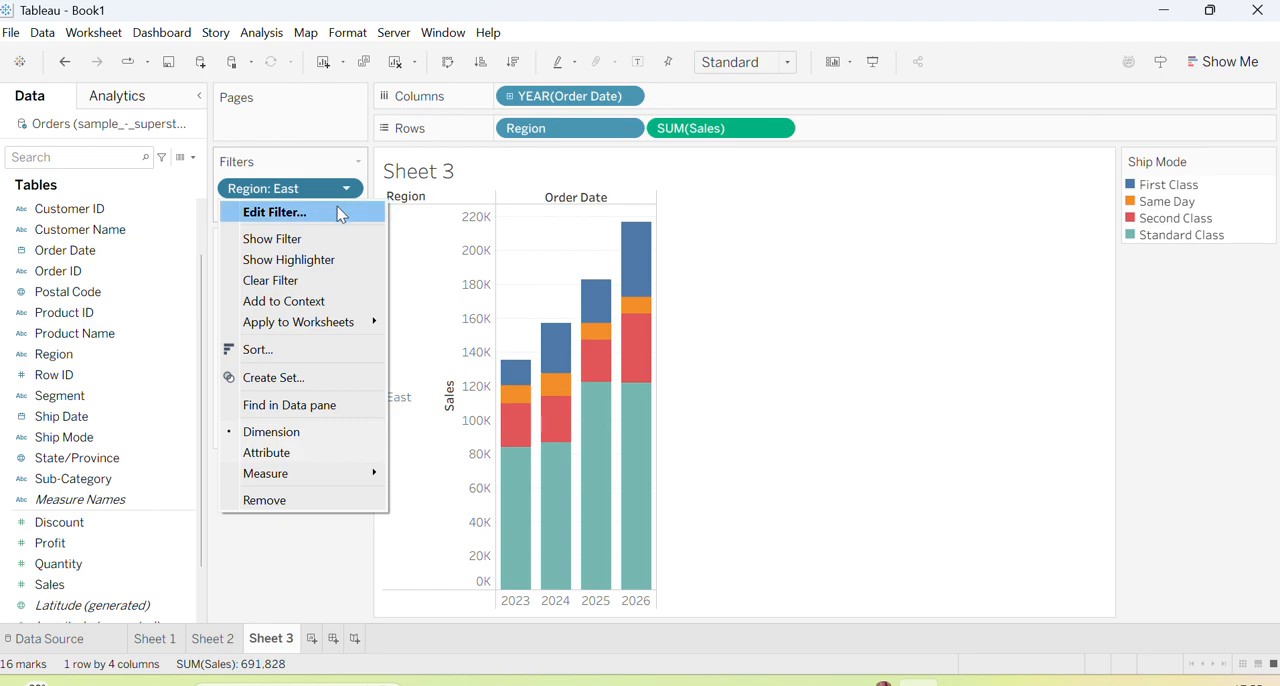
{"action": "left_click", "coordinate": [341, 211]}
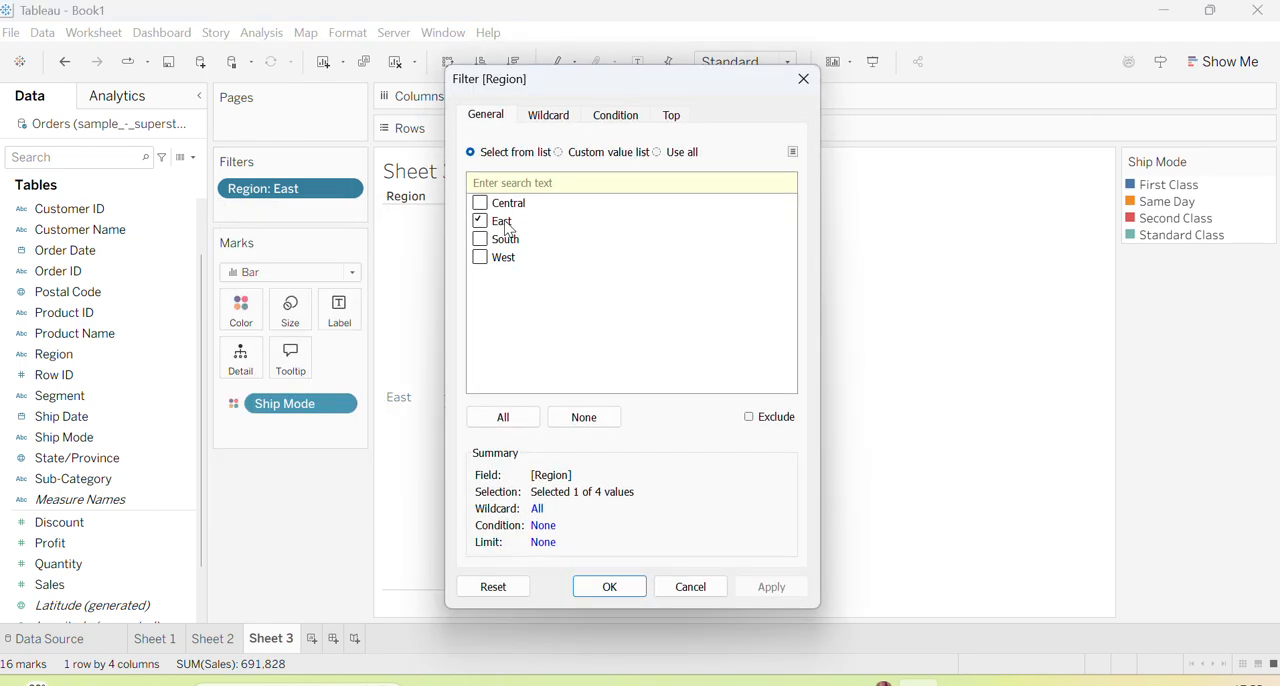
{"action": "left_click", "coordinate": [503, 257]}
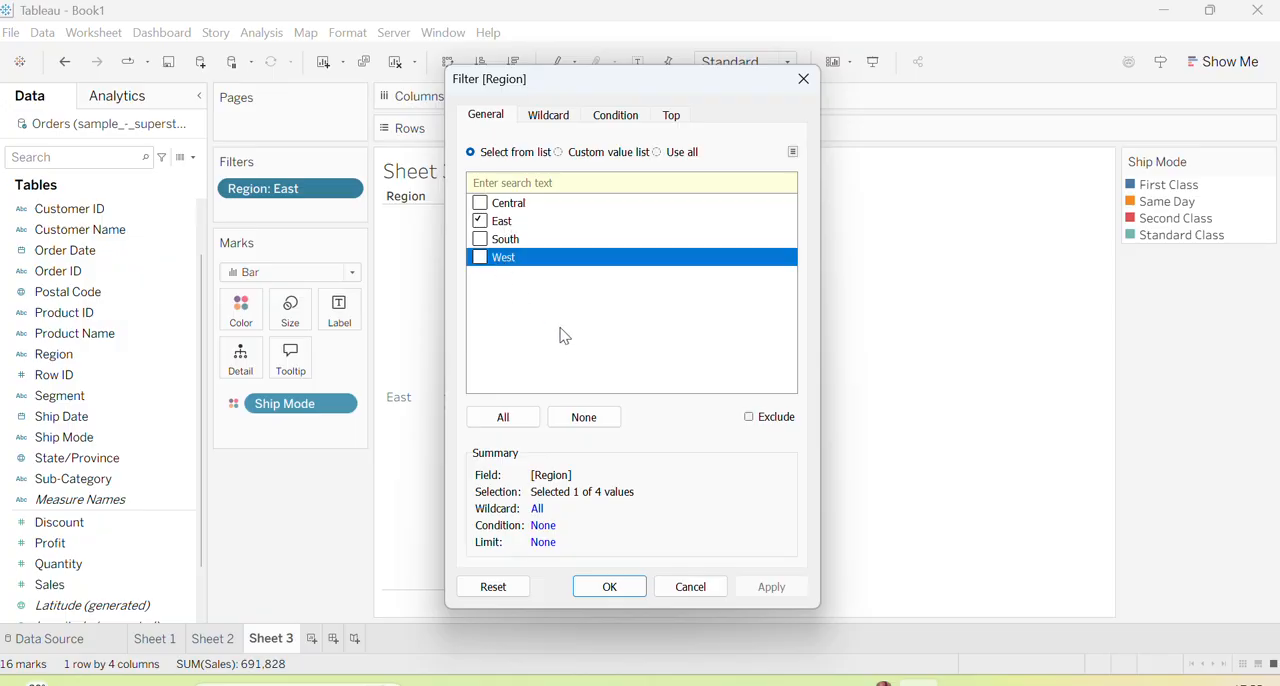
{"action": "left_click", "coordinate": [480, 258]}
{"action": "left_click", "coordinate": [771, 586]}
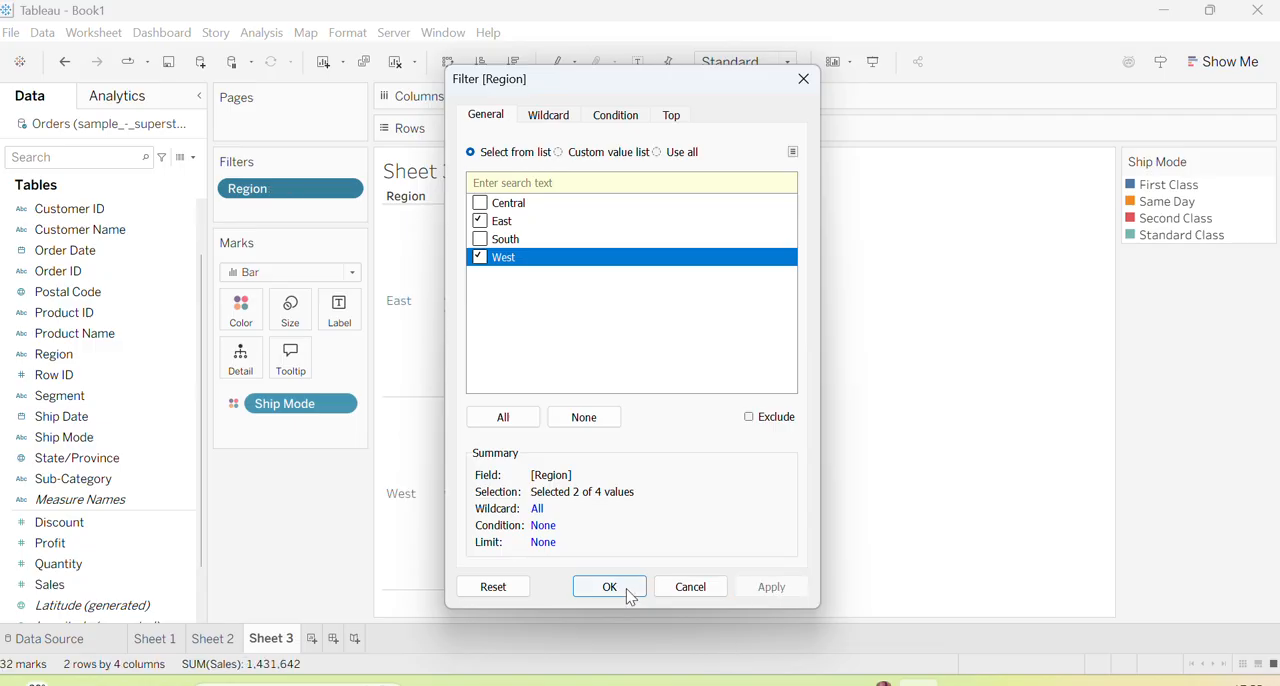
{"action": "left_click", "coordinate": [609, 586]}
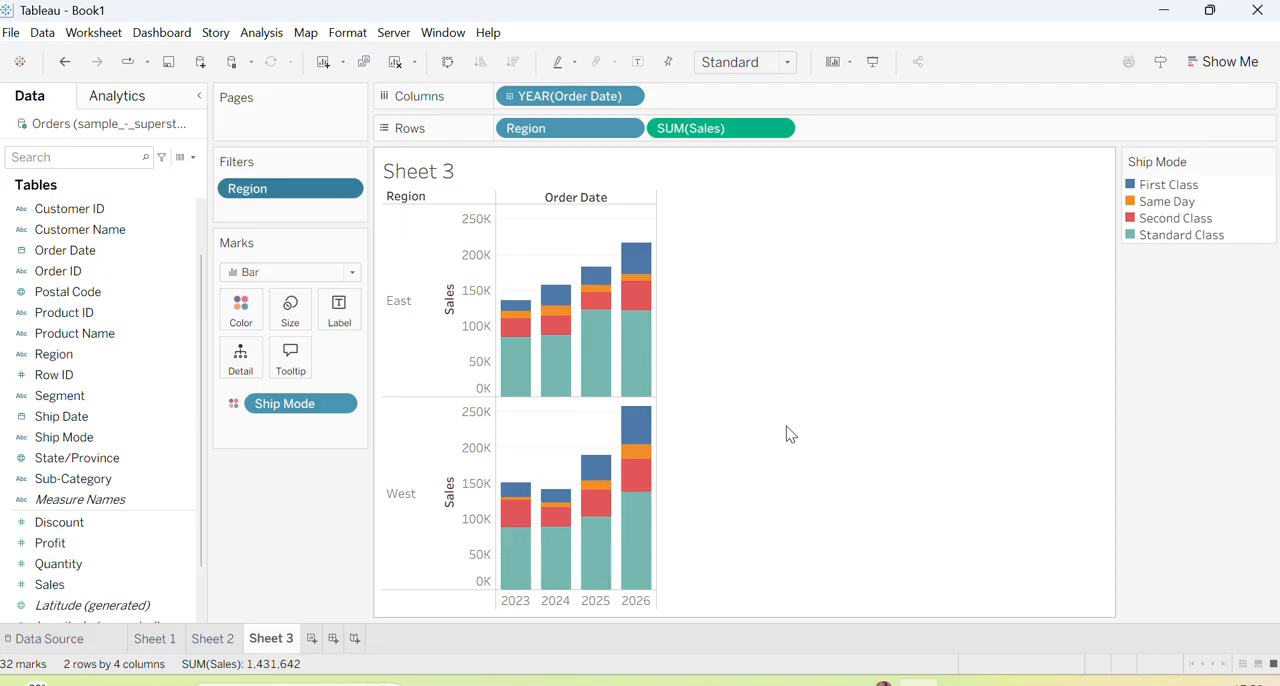
Add a new blank worksheet after Sheet 3
{"action": "scroll", "coordinate": [114, 534], "scroll_direction": "down", "scroll_amount": 3}
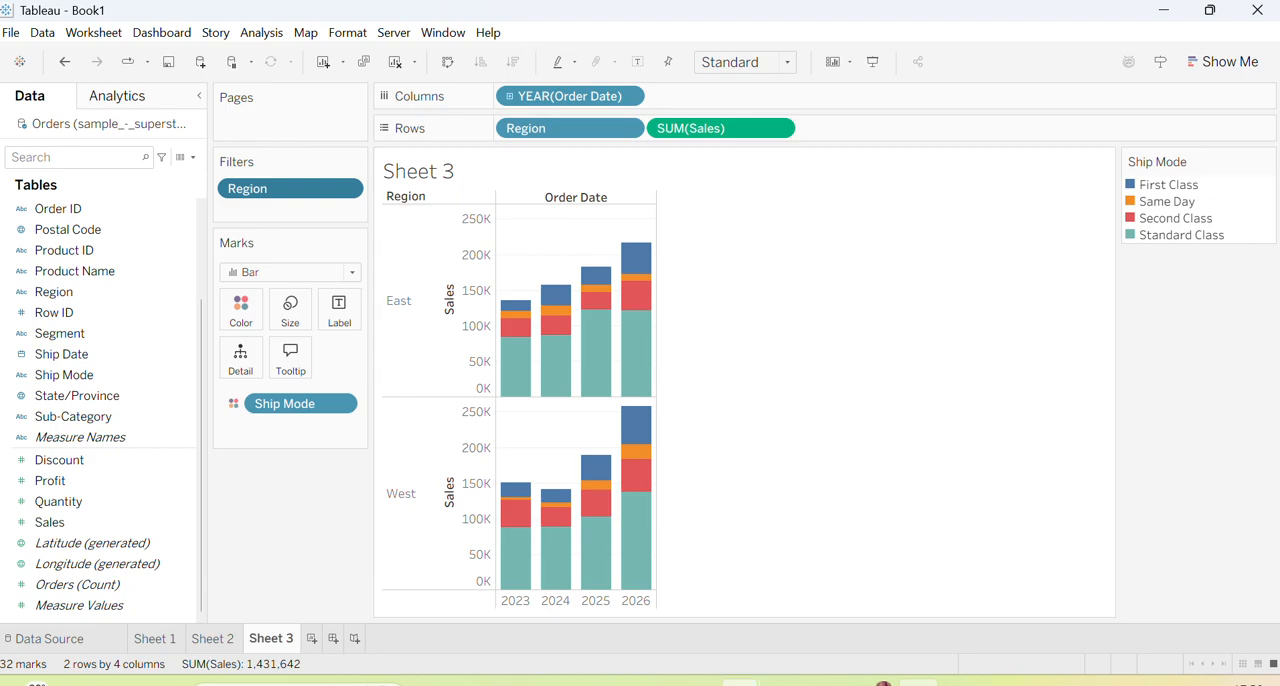
{"action": "left_click", "coordinate": [312, 639]}
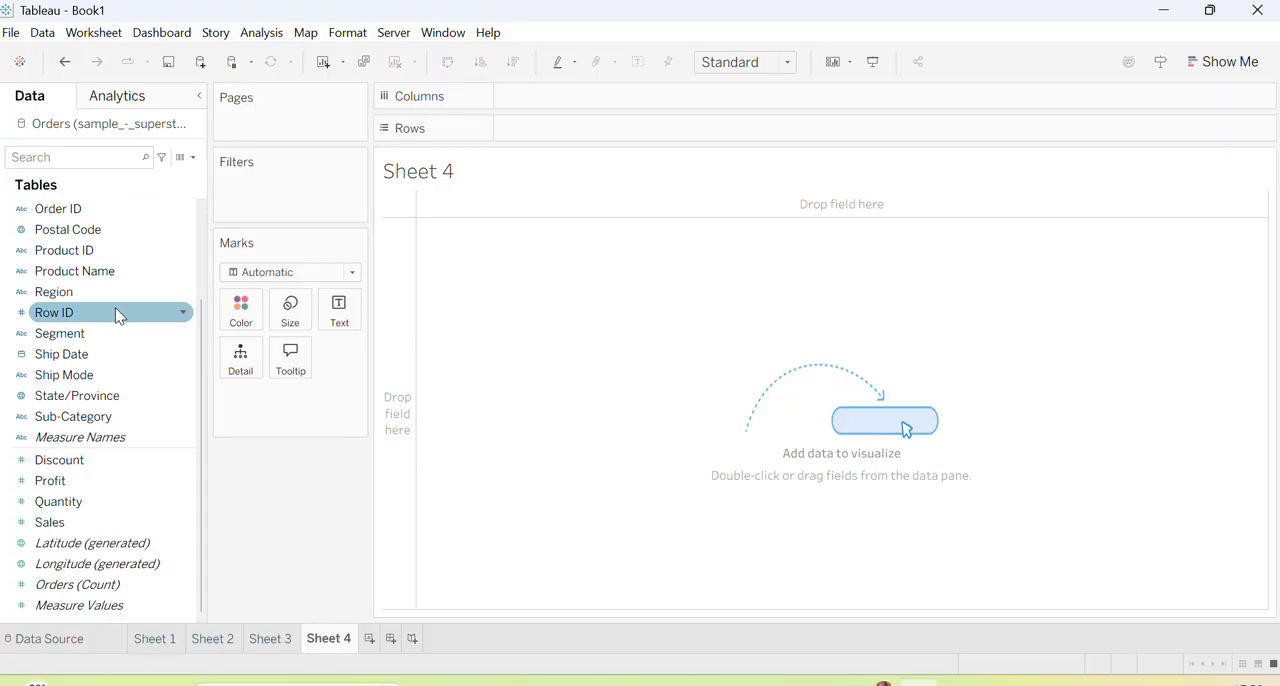
Chart Sales by Order Date year on Sheet 4, with years as columns and Region and summed Sales as rows
{"action": "scroll", "coordinate": [113, 320], "scroll_direction": "up", "scroll_amount": 3}
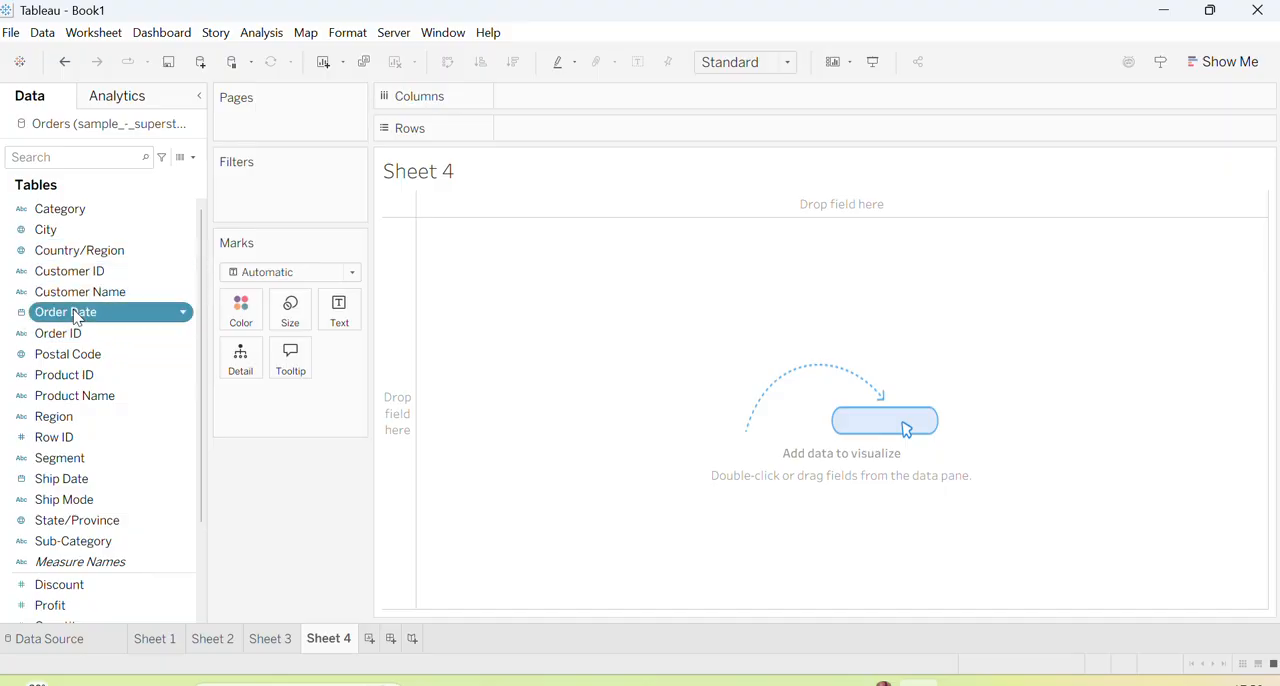
{"action": "left_click_drag", "start_coordinate": [80, 314], "coordinate": [550, 105]}
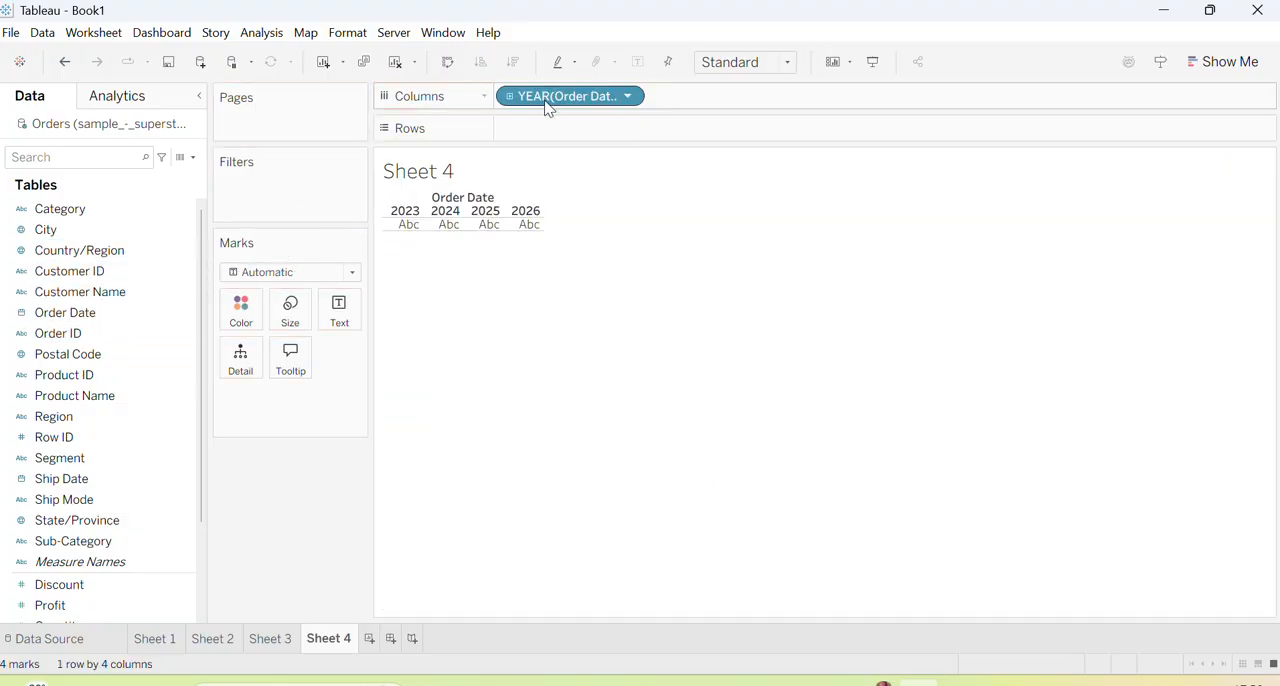
{"action": "left_click_drag", "start_coordinate": [35, 425], "coordinate": [526, 134]}
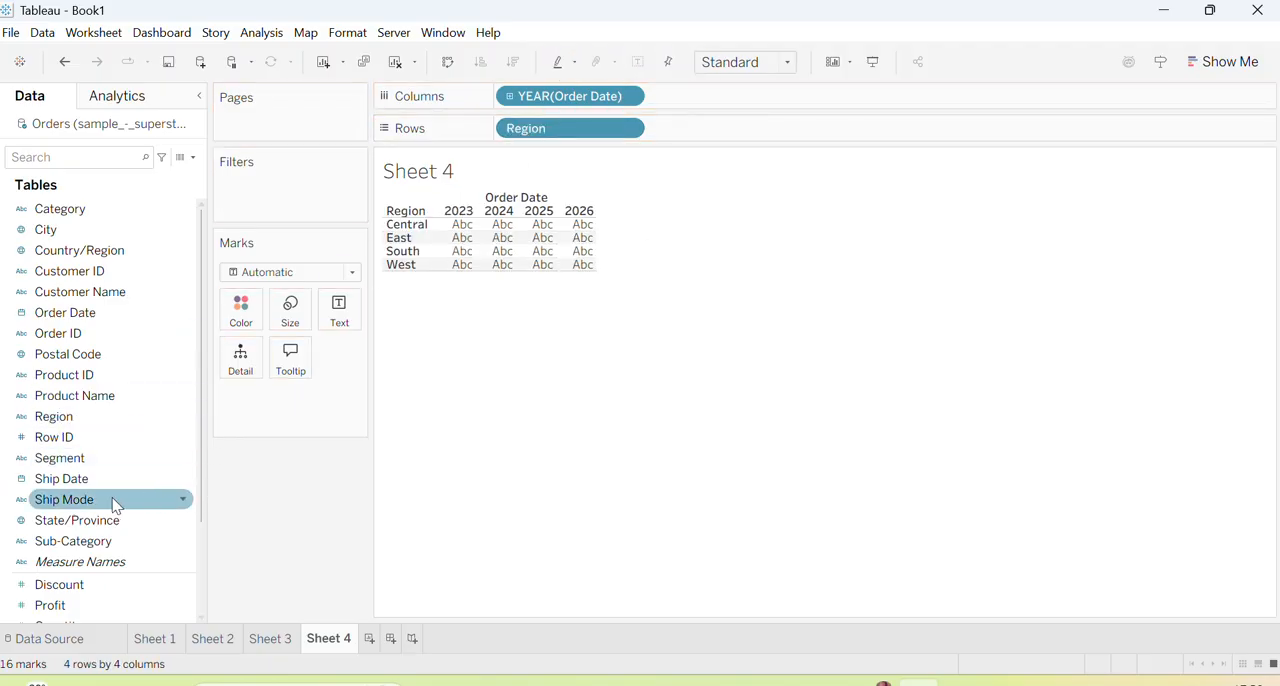
{"action": "scroll", "coordinate": [90, 530], "scroll_direction": "down", "scroll_amount": 3}
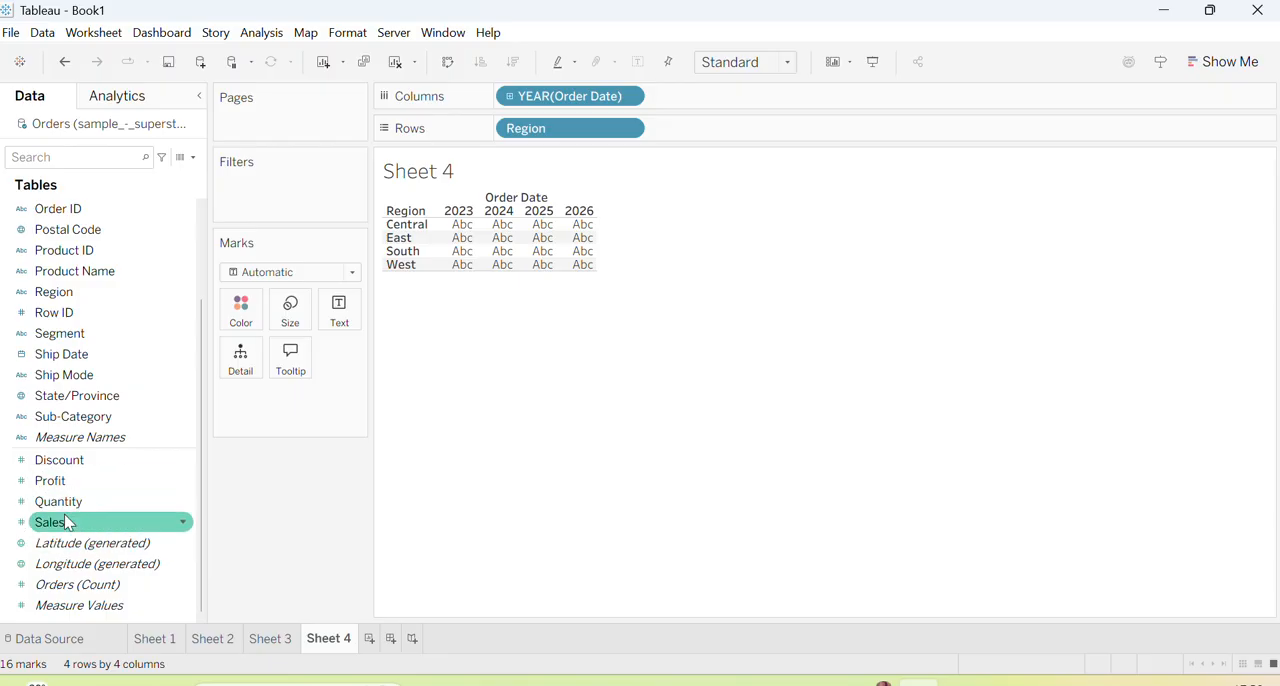
{"action": "left_click_drag", "start_coordinate": [63, 522], "coordinate": [686, 132]}
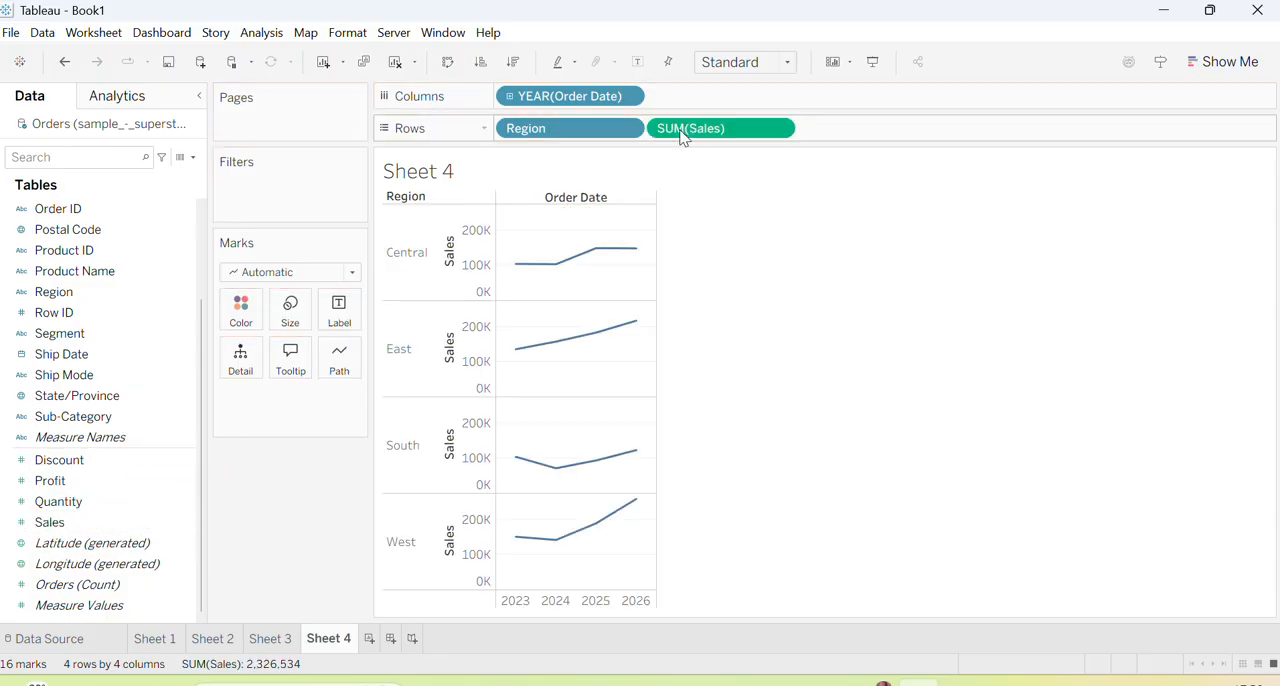
Display Sheet 4's sales as bars and color them by Ship Mode
{"action": "left_click", "coordinate": [351, 274]}
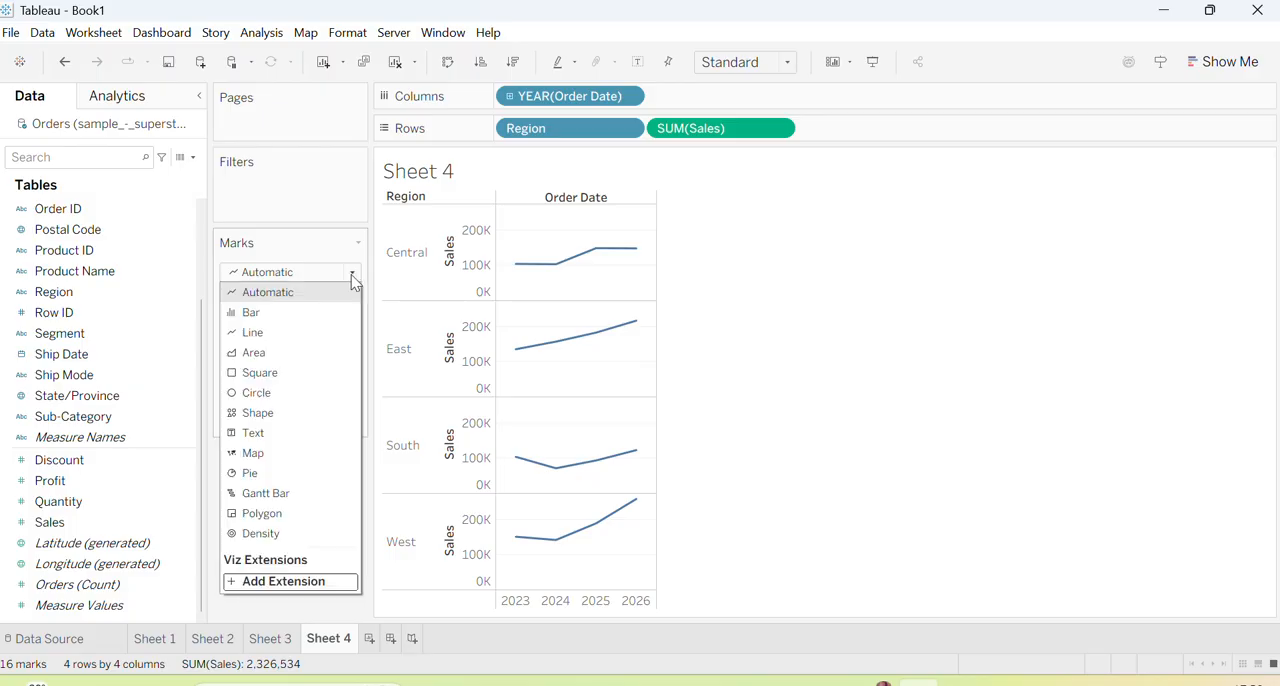
{"action": "left_click", "coordinate": [345, 290]}
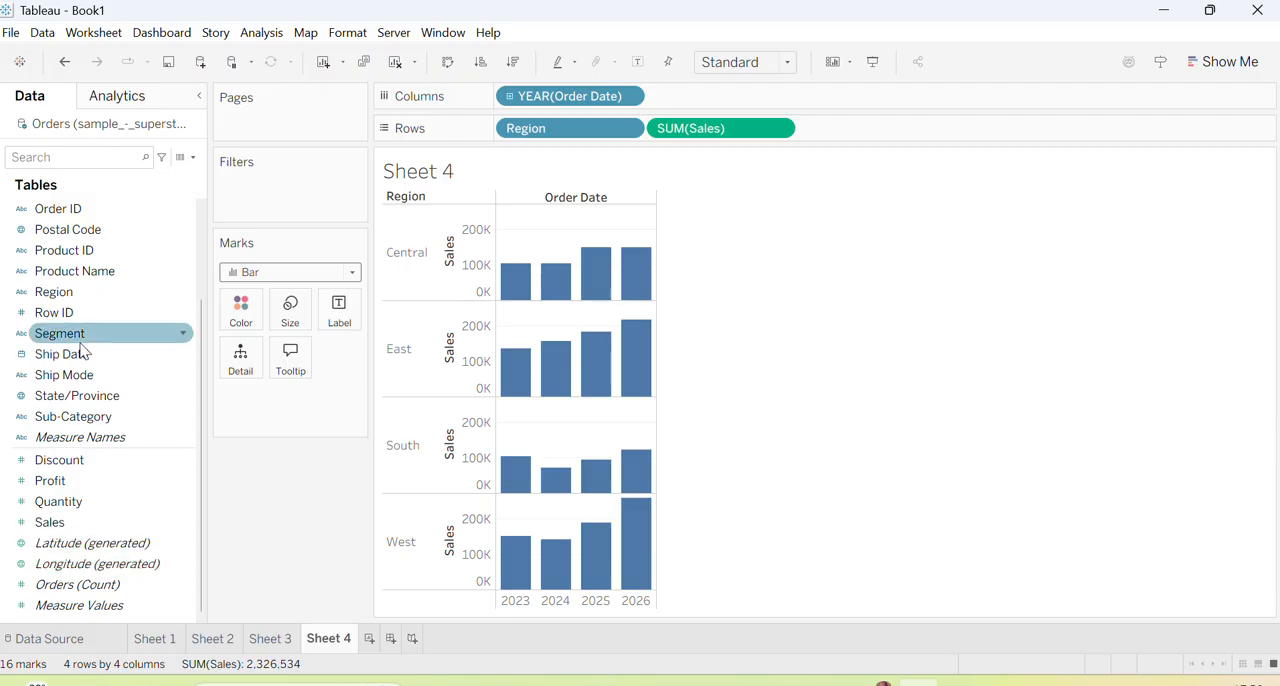
{"action": "left_click_drag", "start_coordinate": [44, 375], "coordinate": [240, 405]}
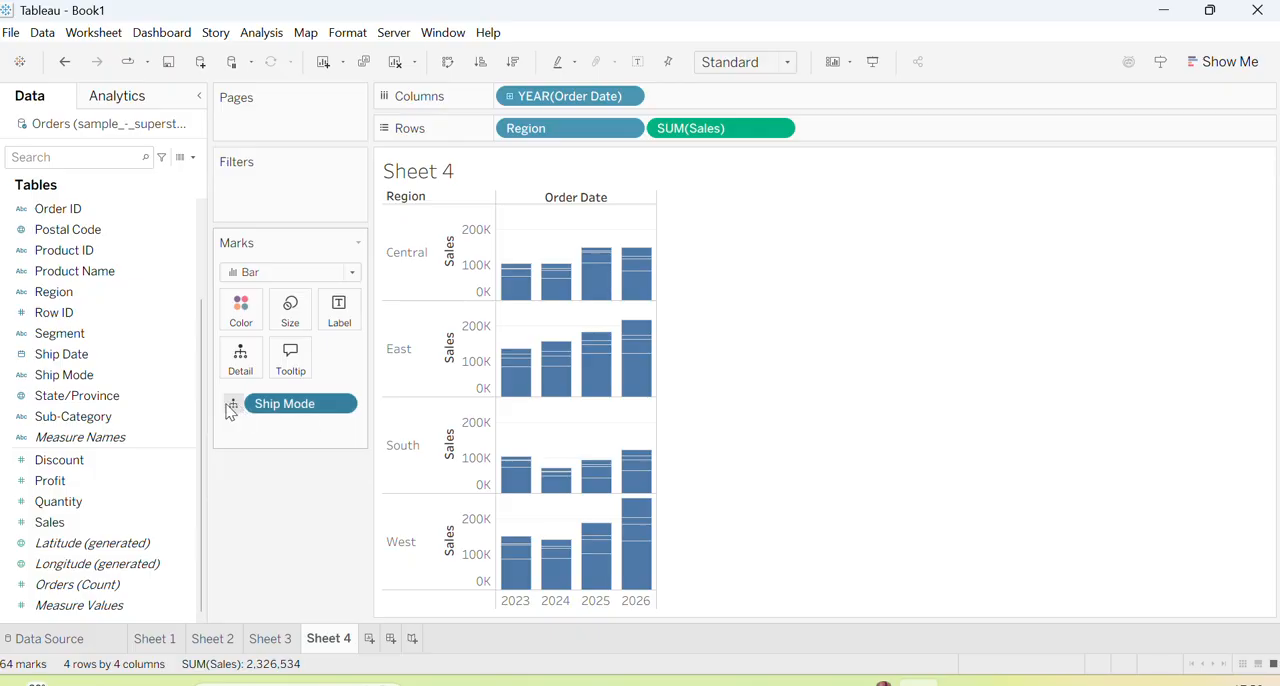
{"action": "left_click", "coordinate": [233, 405]}
{"action": "left_click", "coordinate": [233, 428]}
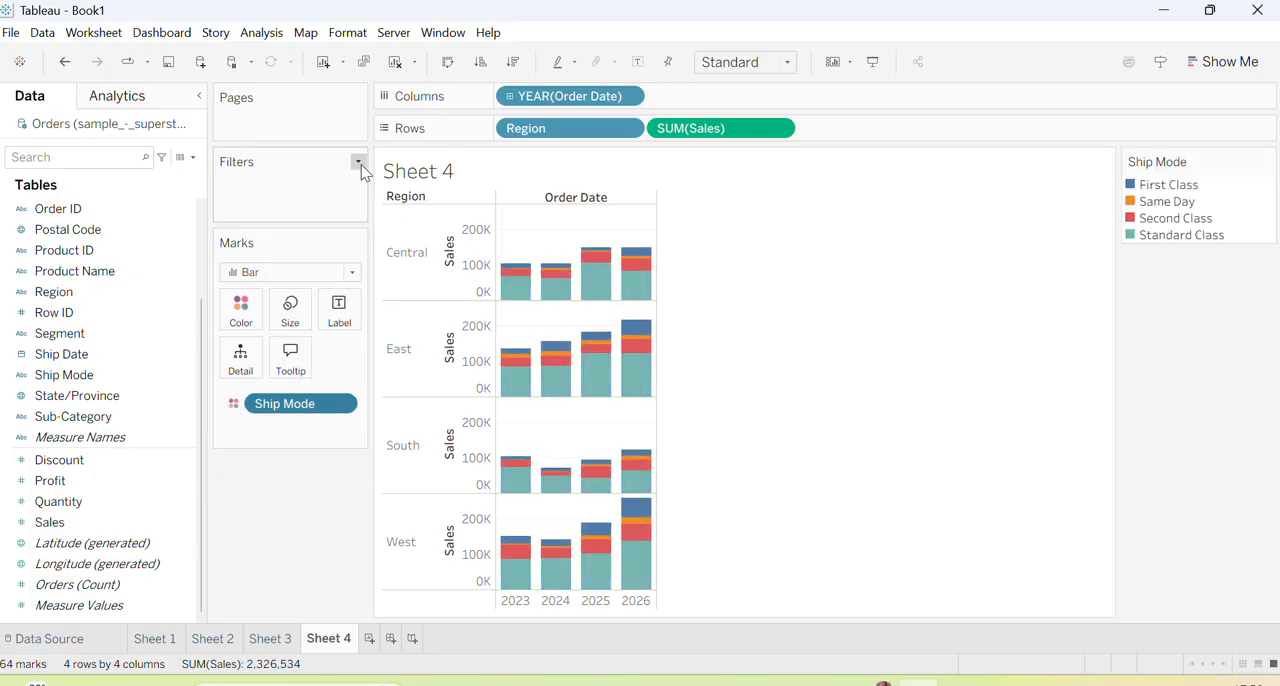
Filter the Sheet 4 chart by Region, excluding East and South so only Central and West are kept
{"action": "left_click", "coordinate": [358, 162]}
{"action": "left_click", "coordinate": [237, 178]}
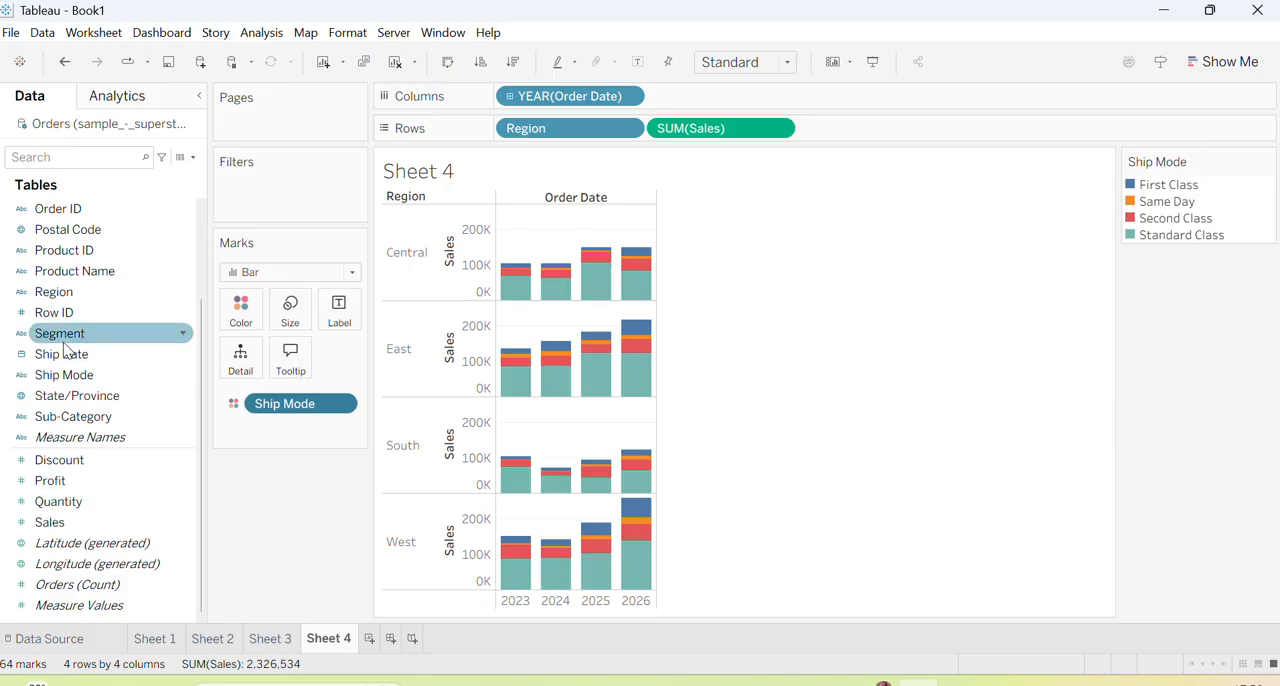
{"action": "mouse_move", "coordinate": [73, 292]}
{"action": "left_mouse_down"}
{"action": "mouse_move", "coordinate": [204, 192]}
{"action": "mouse_move", "coordinate": [247, 186]}
{"action": "mouse_move", "coordinate": [247, 200]}
{"action": "left_mouse_up"}
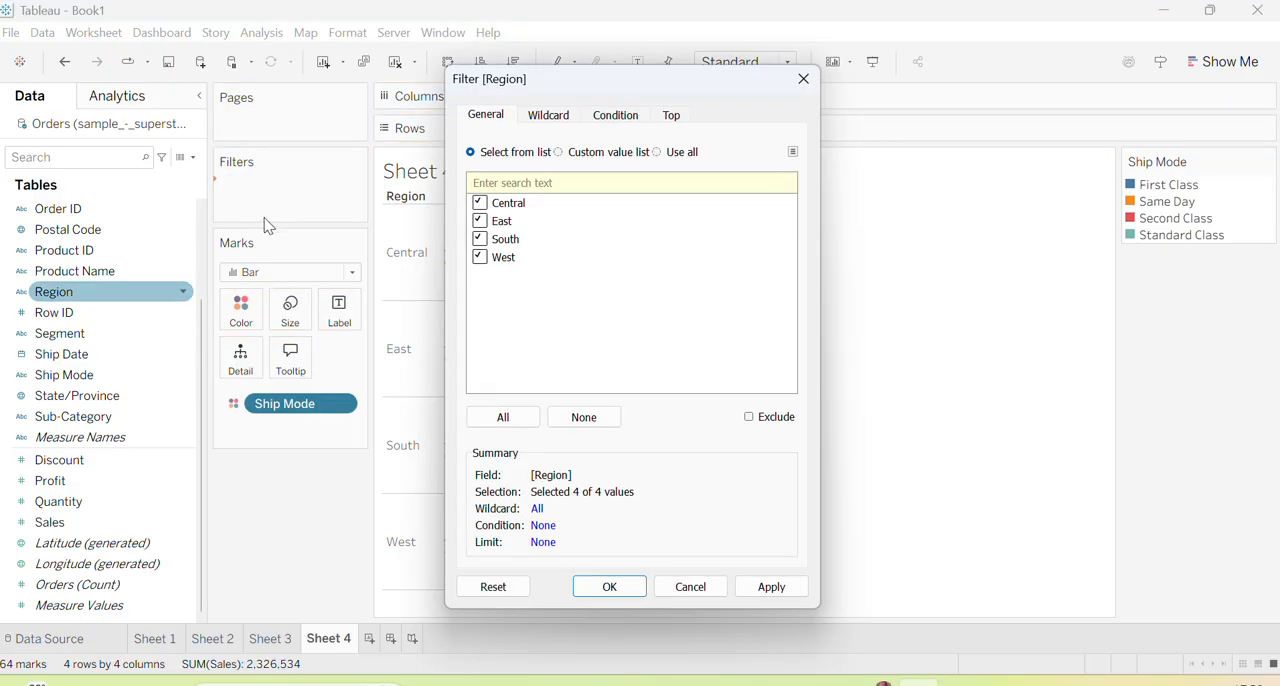
{"action": "left_click", "coordinate": [480, 240]}
{"action": "left_click", "coordinate": [768, 587]}
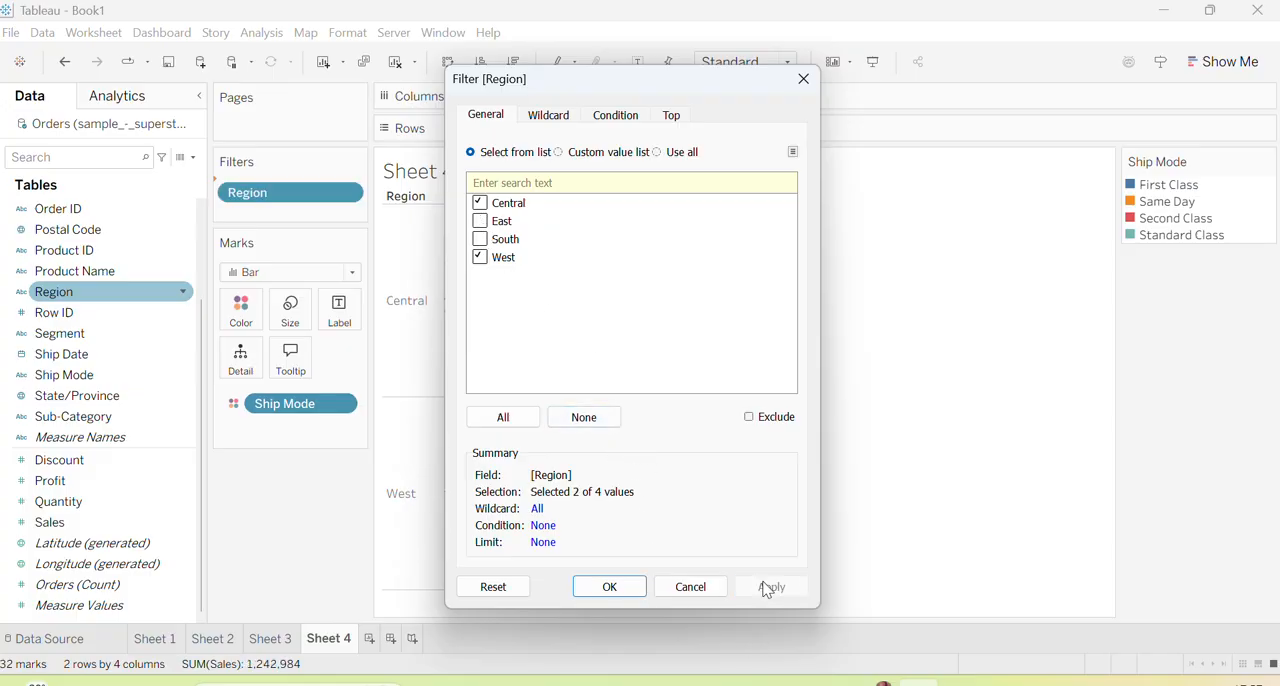
{"action": "left_click", "coordinate": [630, 588]}
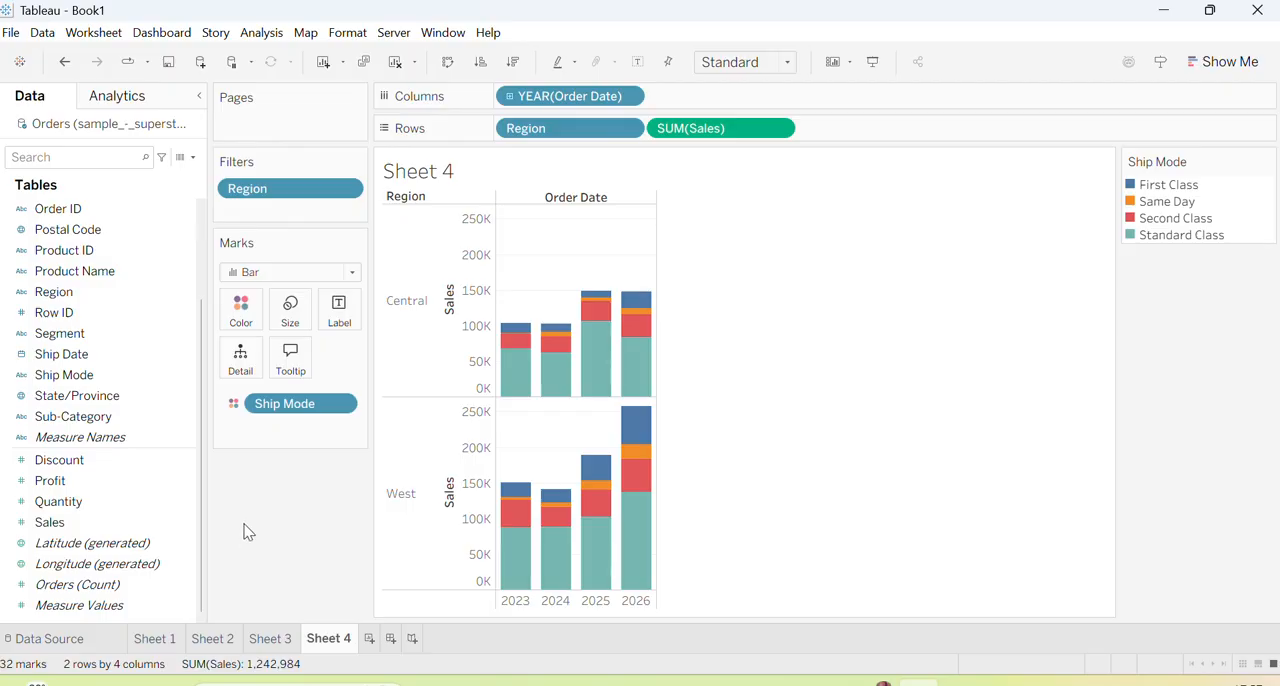
Add a per-cell reference line on SUM(Sales) to the Sheet 4 chart, with Sum as its aggregation
{"action": "left_click", "coordinate": [141, 100]}
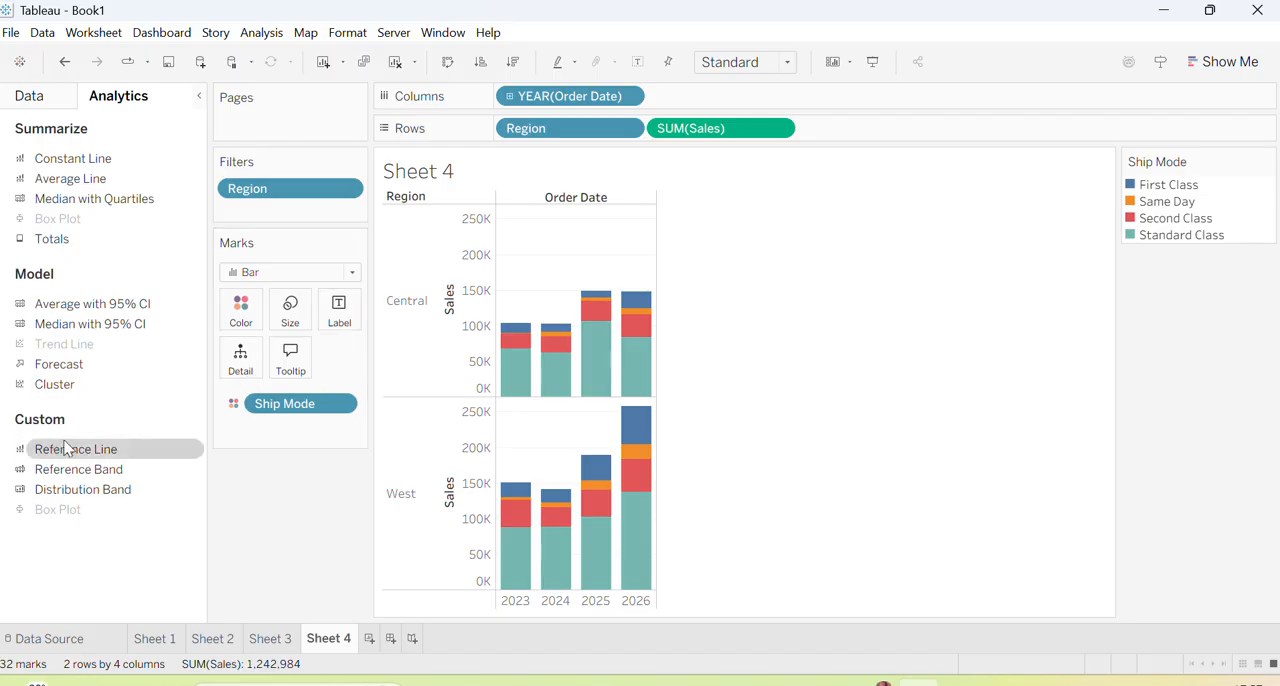
{"action": "left_click_drag", "start_coordinate": [57, 453], "coordinate": [680, 226]}
{"action": "left_click_drag", "start_coordinate": [92, 457], "coordinate": [713, 222]}
{"action": "left_click_drag", "start_coordinate": [100, 449], "coordinate": [645, 207]}
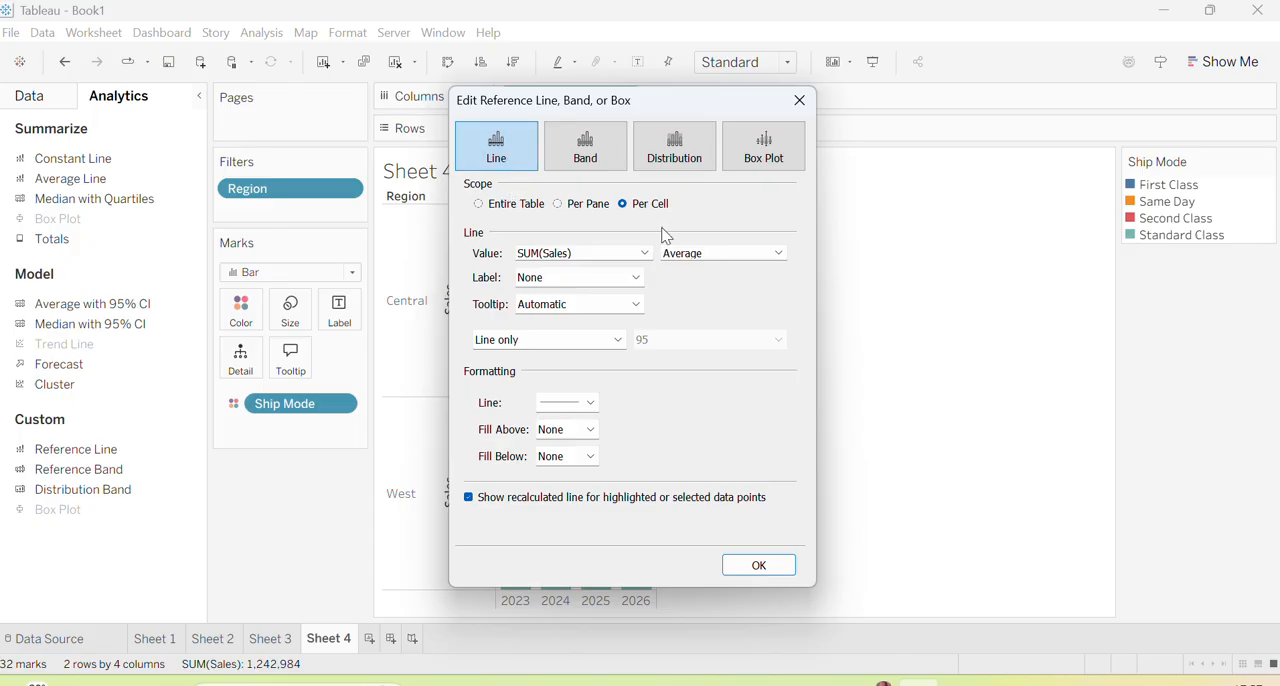
{"action": "left_click", "coordinate": [779, 253]}
{"action": "left_click", "coordinate": [733, 285]}
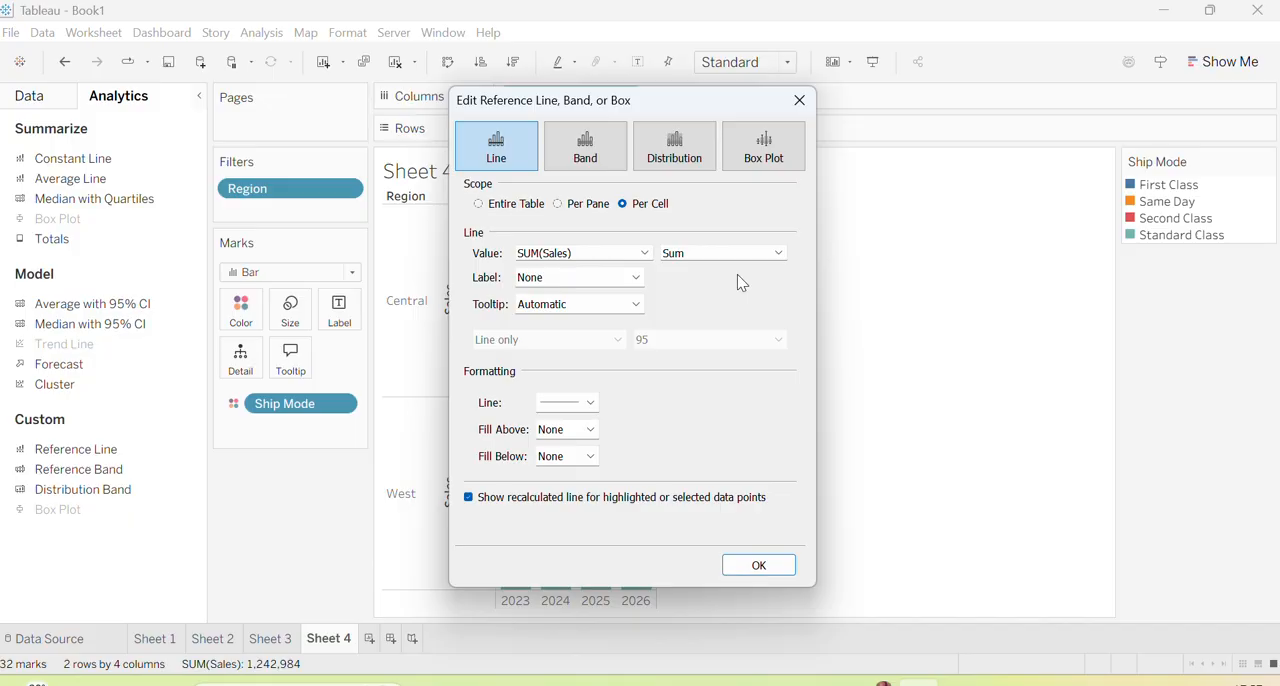
Set the reference line's label to Value and keep its tooltip on Automatic
{"action": "left_click", "coordinate": [637, 278]}
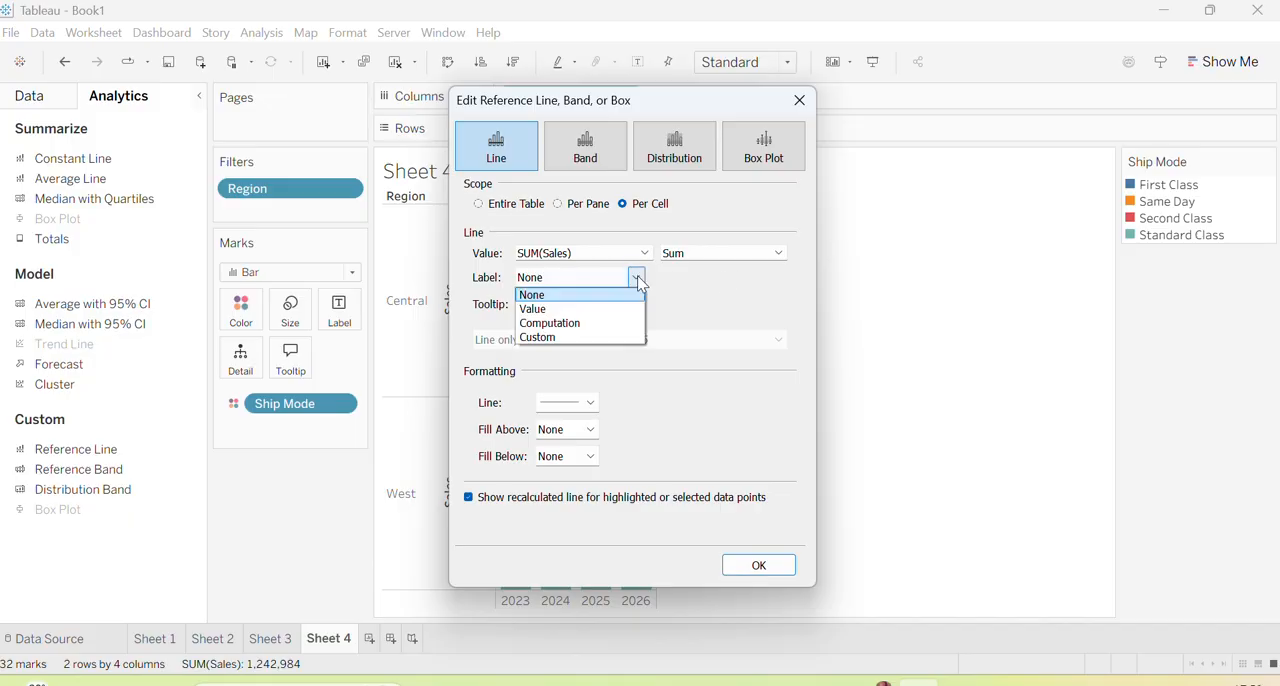
{"action": "left_click", "coordinate": [630, 309]}
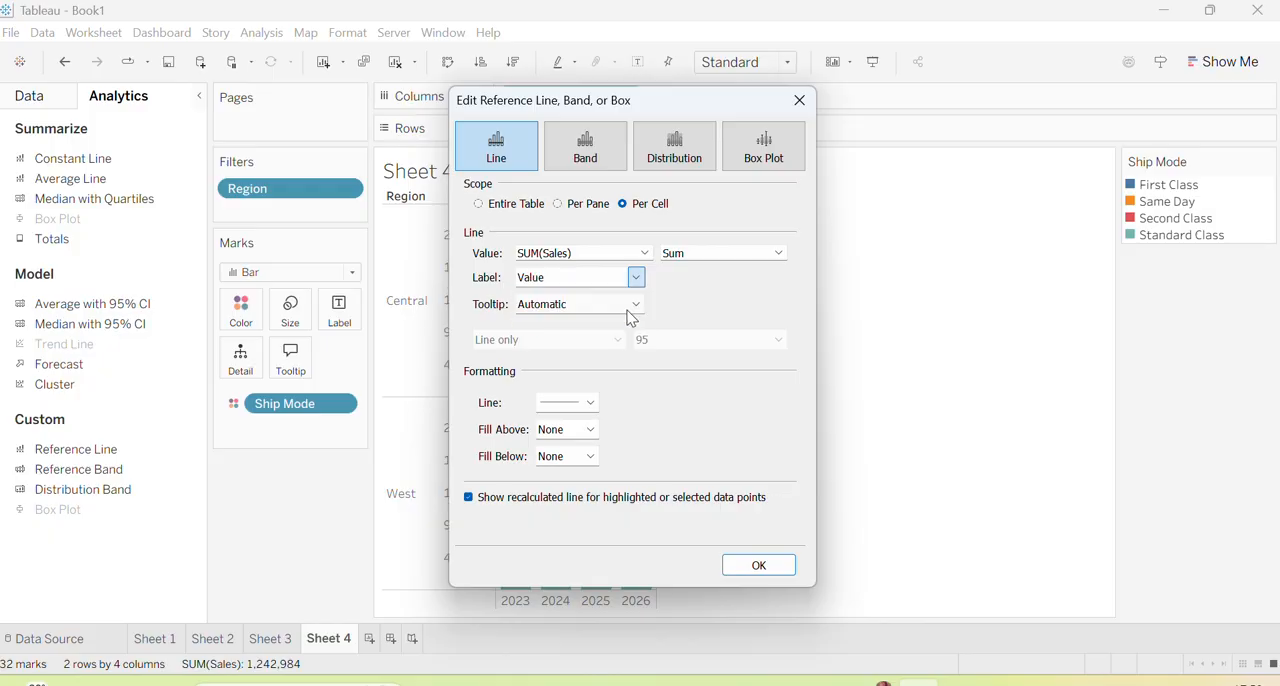
{"action": "left_click", "coordinate": [637, 304]}
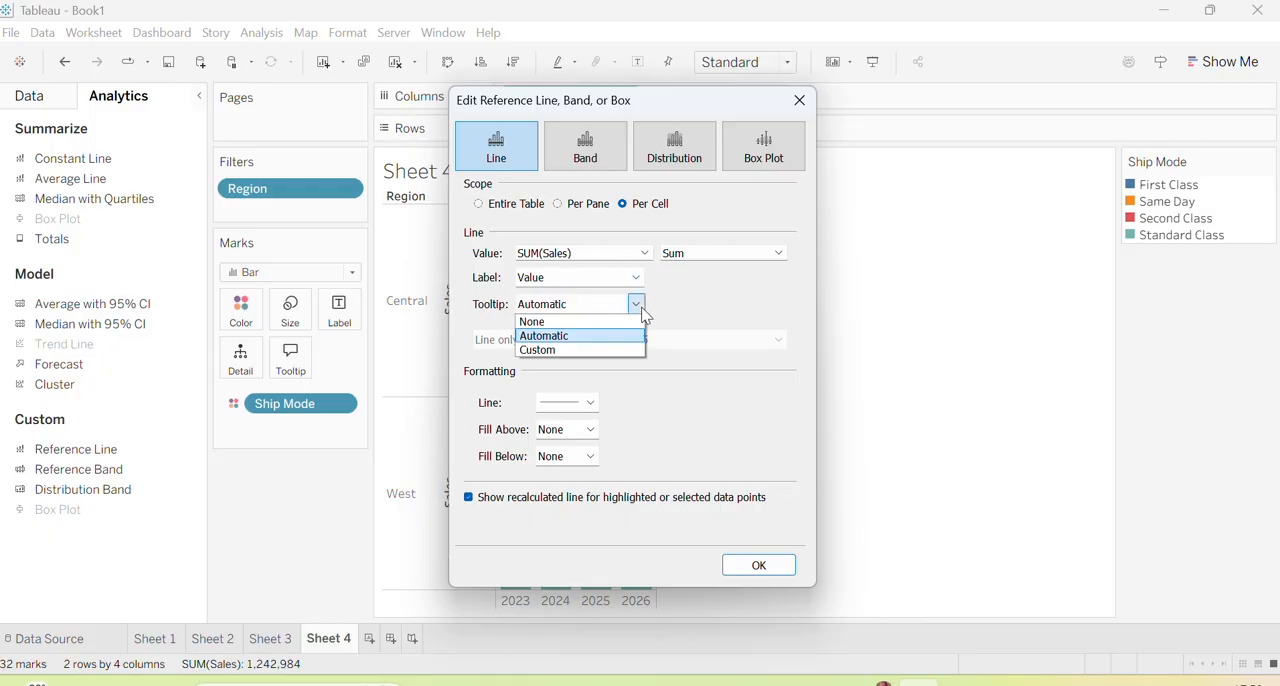
{"action": "left_click", "coordinate": [641, 308]}
{"action": "left_click", "coordinate": [637, 305]}
{"action": "left_click", "coordinate": [644, 314]}
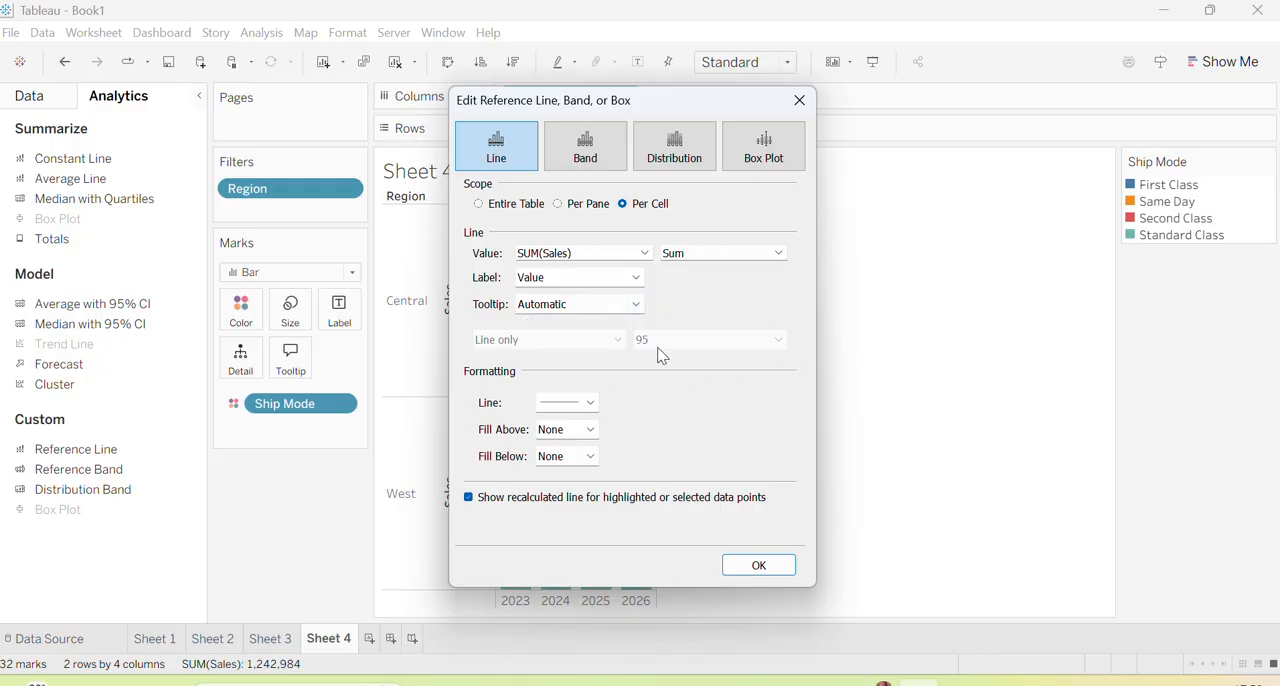
Set the reference line's line formatting to None and apply the reference line to the chart
{"action": "left_click", "coordinate": [592, 404]}
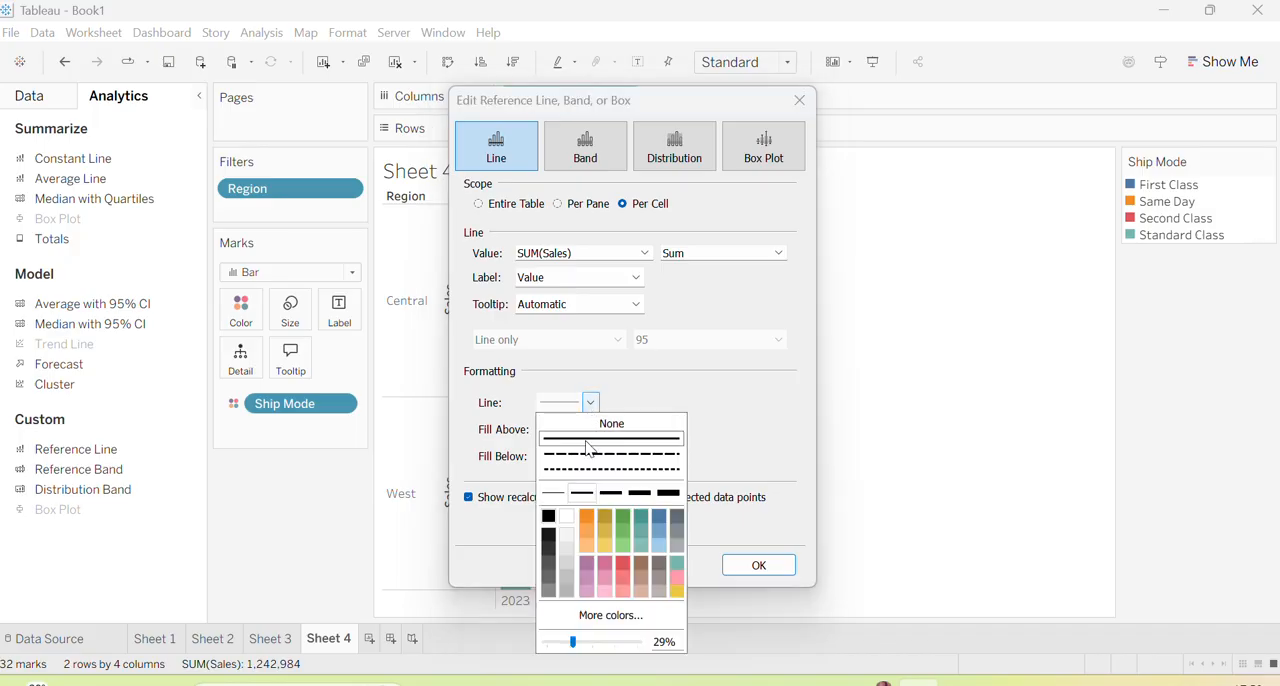
{"action": "left_click", "coordinate": [586, 517]}
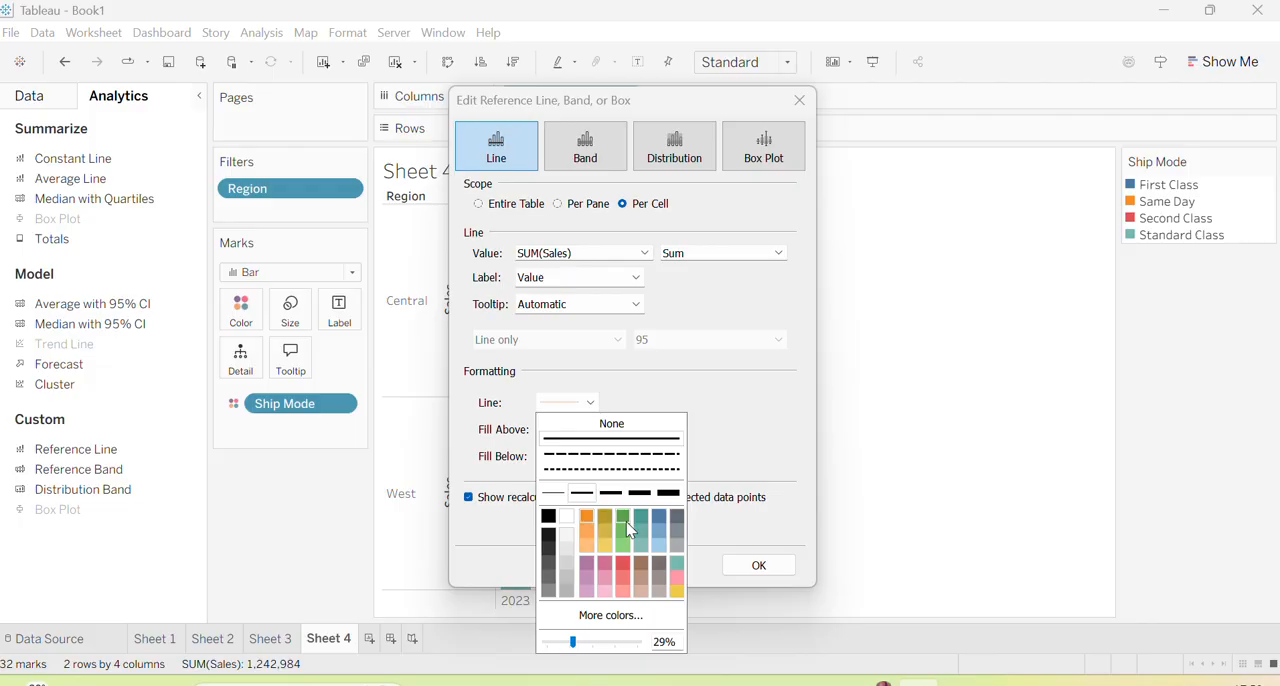
{"action": "left_click", "coordinate": [626, 518]}
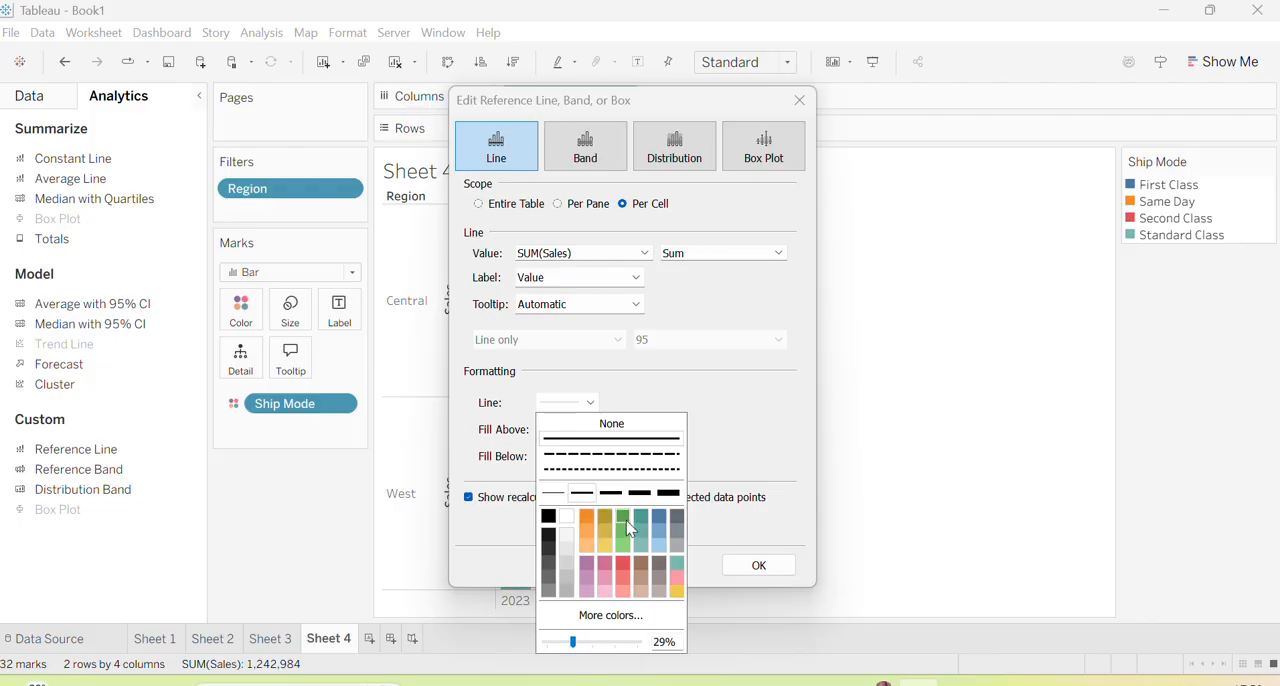
{"action": "left_click", "coordinate": [622, 426]}
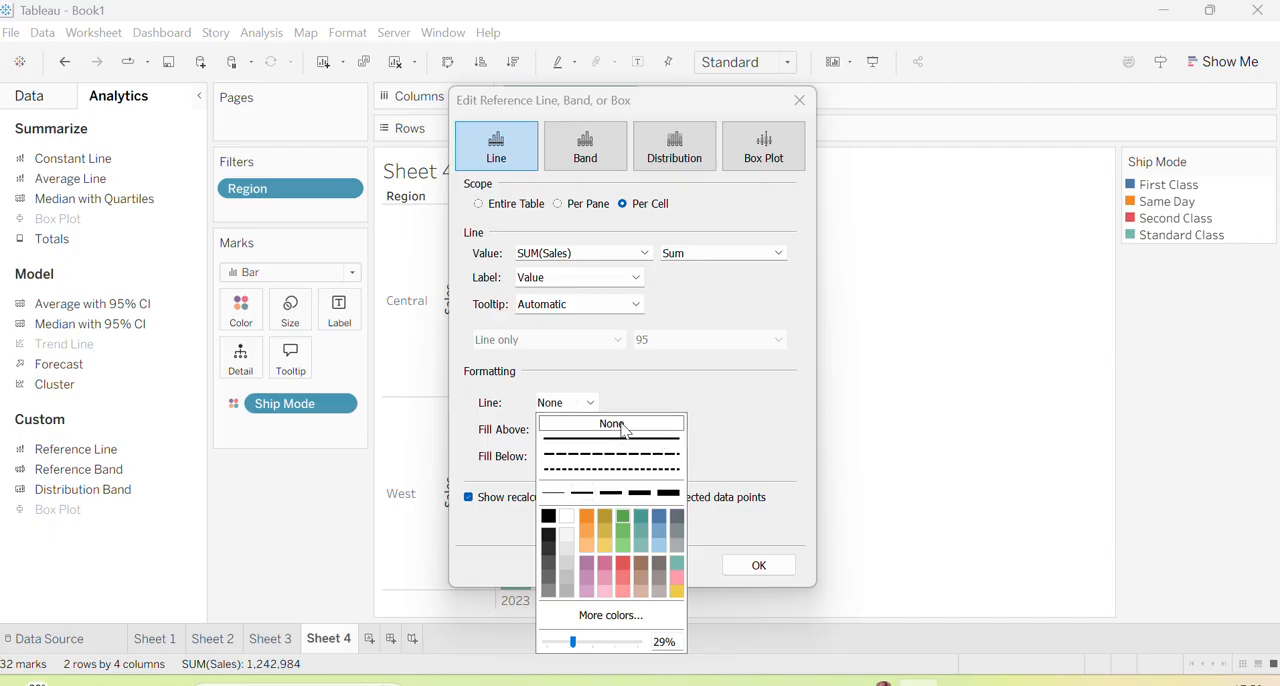
{"action": "left_click", "coordinate": [700, 384]}
{"action": "left_click", "coordinate": [759, 566]}
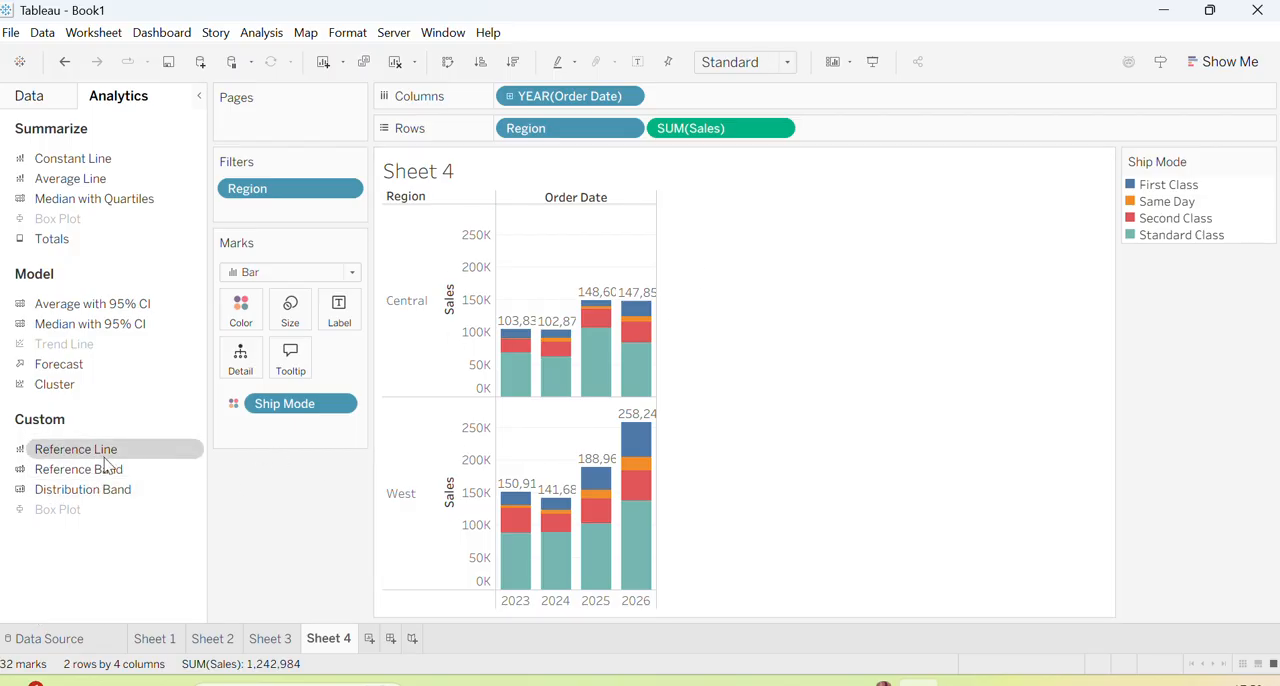
Add a per-cell reference band on SUM(Sales) running from Sum to Maximum, with the starting edge labeled by Value
{"action": "left_click_drag", "start_coordinate": [100, 479], "coordinate": [648, 222]}
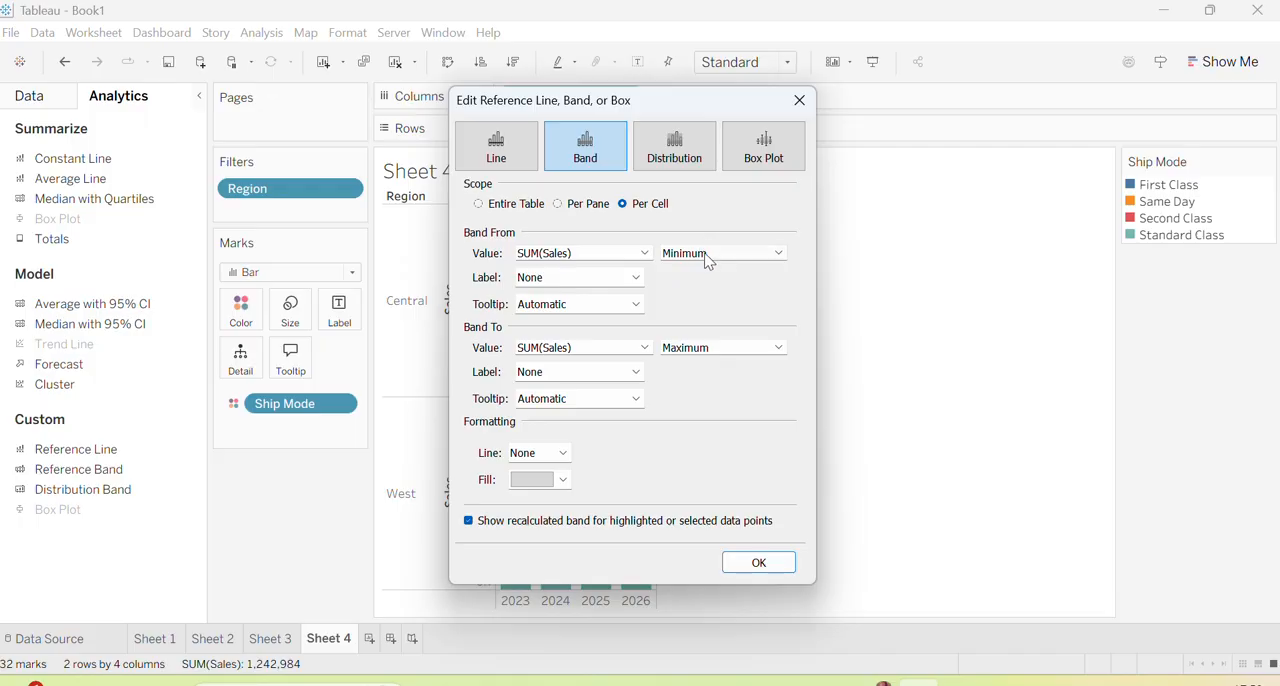
{"action": "left_click", "coordinate": [780, 254]}
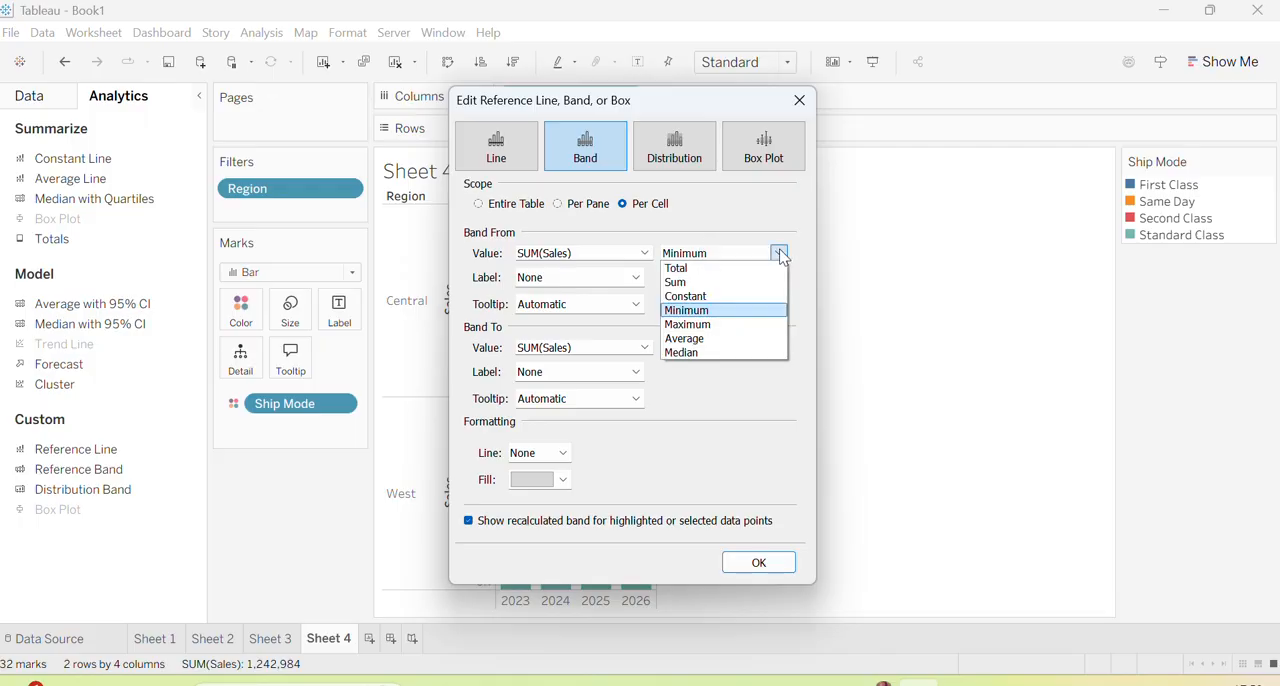
{"action": "left_click", "coordinate": [720, 283]}
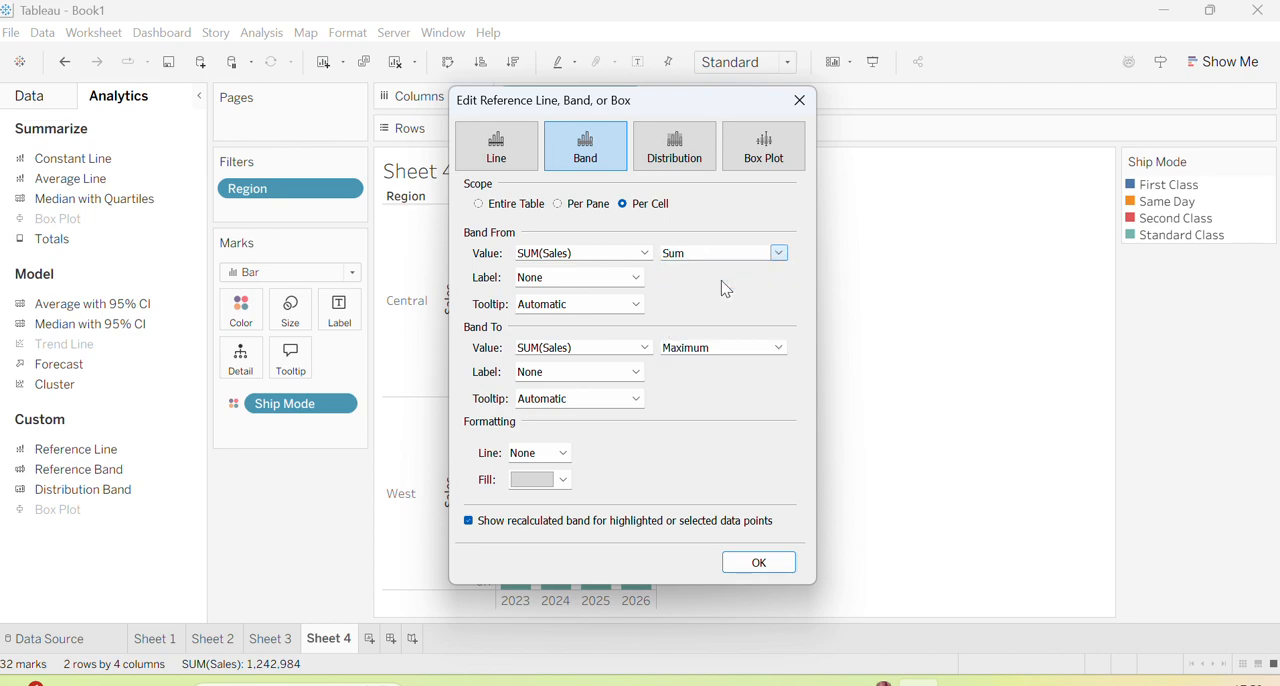
{"action": "left_click", "coordinate": [640, 281]}
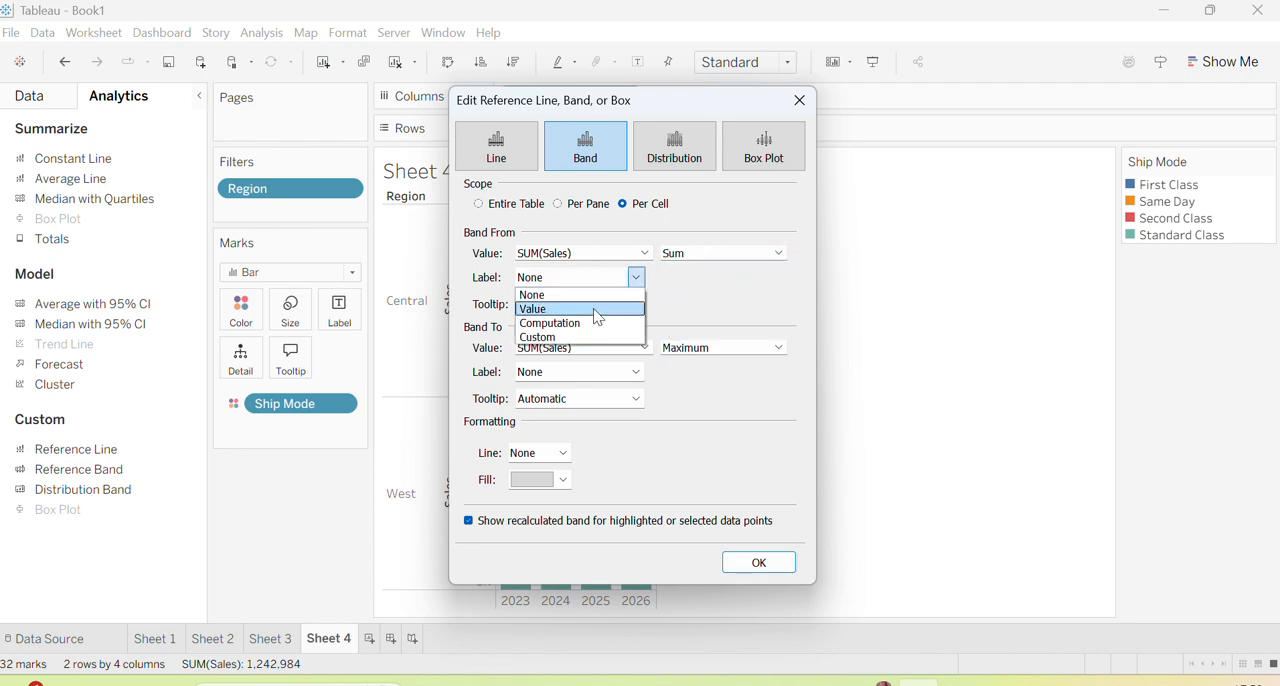
{"action": "left_click", "coordinate": [598, 310]}
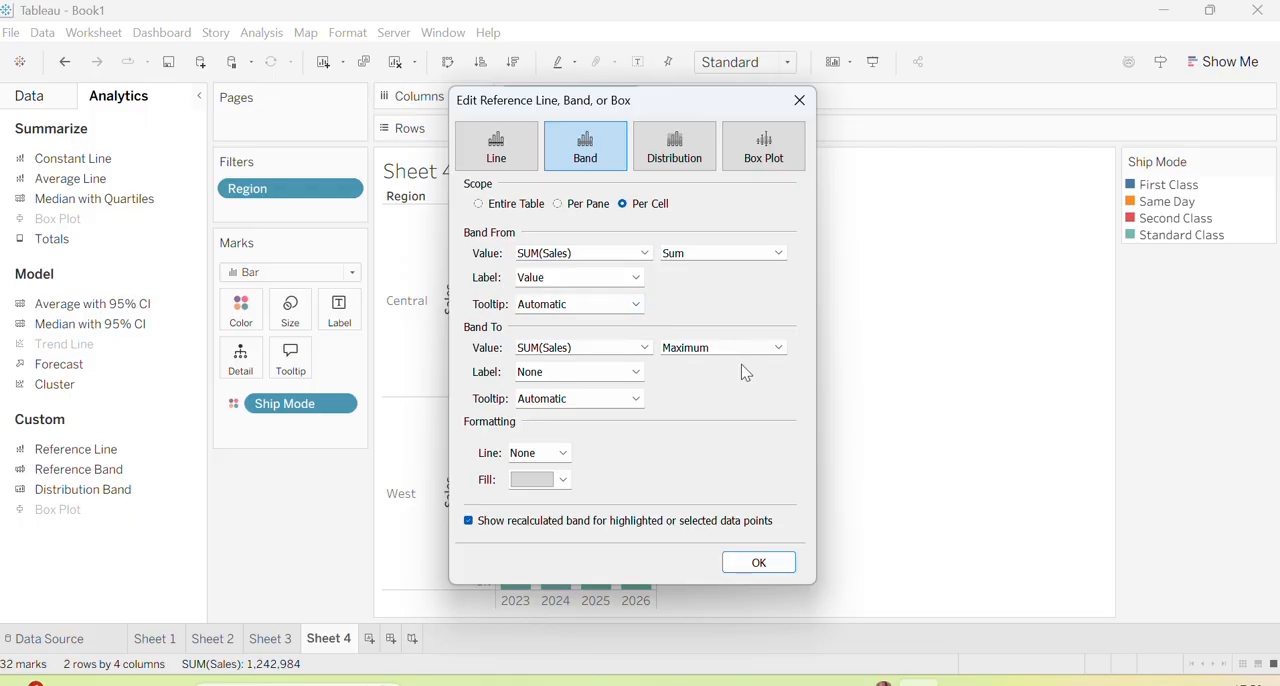
{"action": "left_click", "coordinate": [752, 562]}
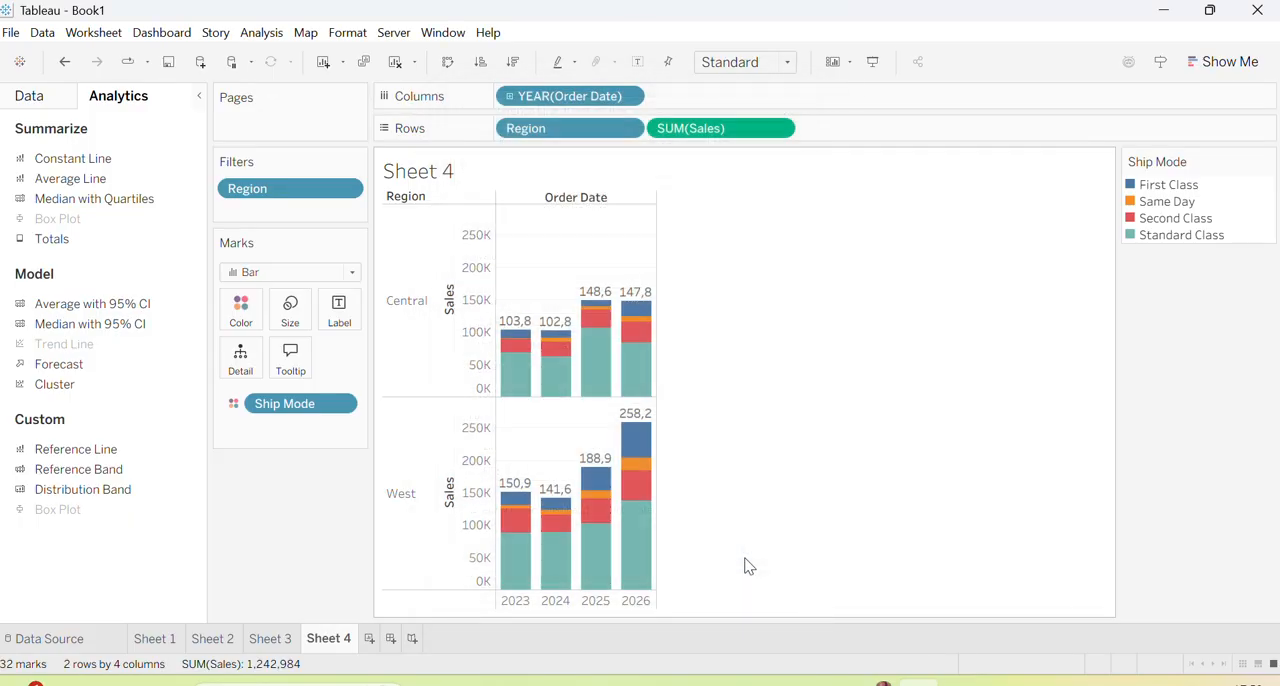